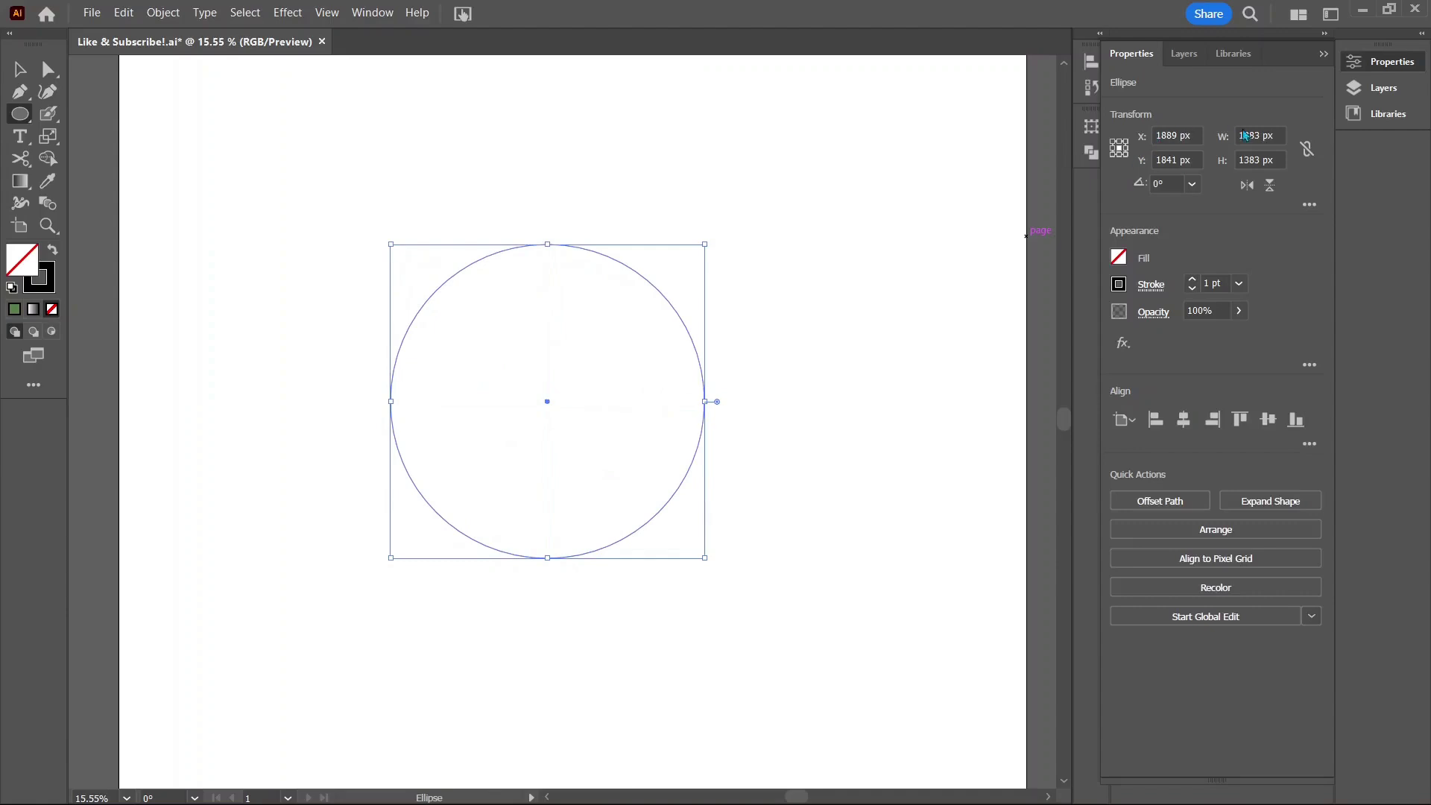
# Set the circle's width and height to 1230 px each.
pyautogui.click(1246, 135)
pyautogui.write('123')
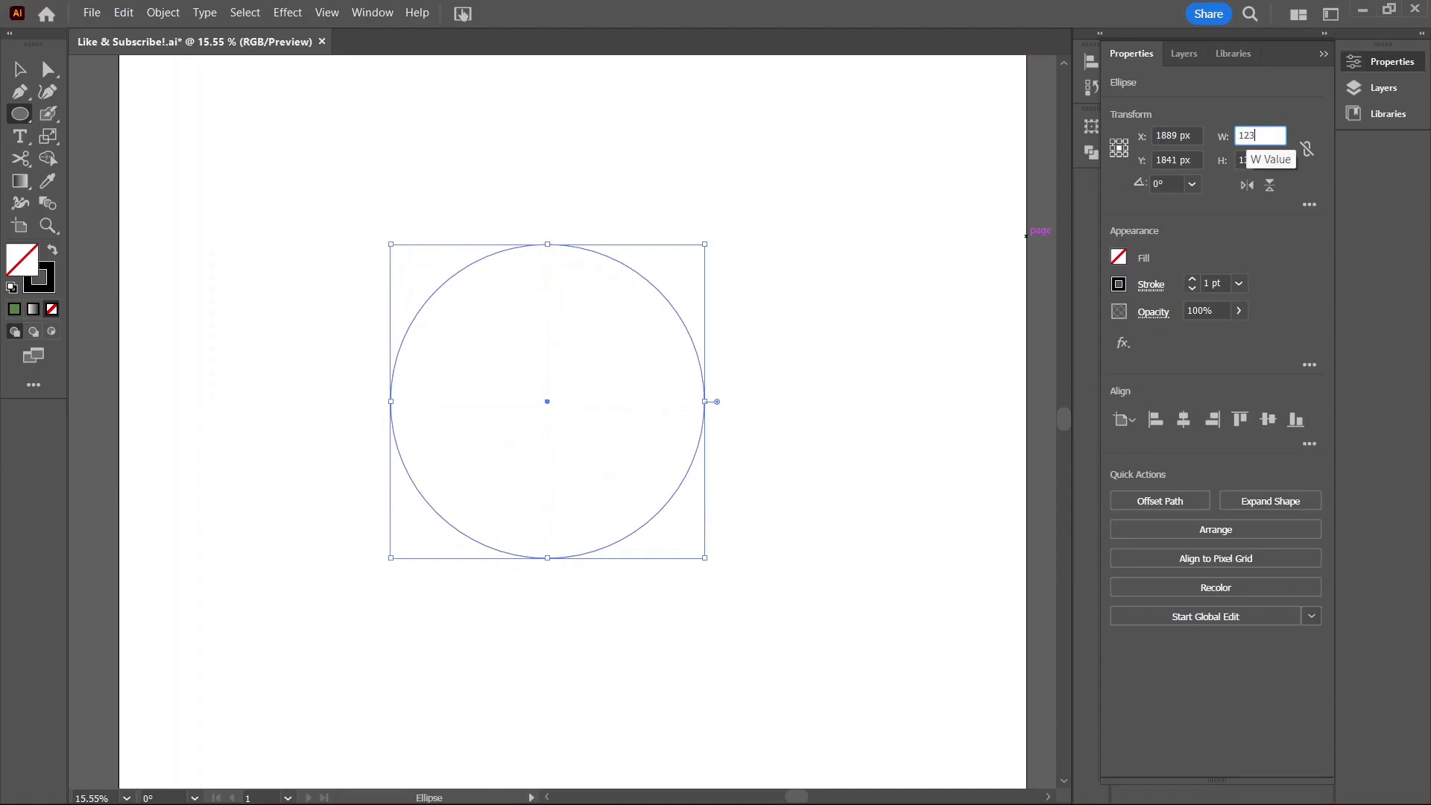
pyautogui.write('0')
pyautogui.press('Tab')
pyautogui.write('1230')
pyautogui.press('Return')
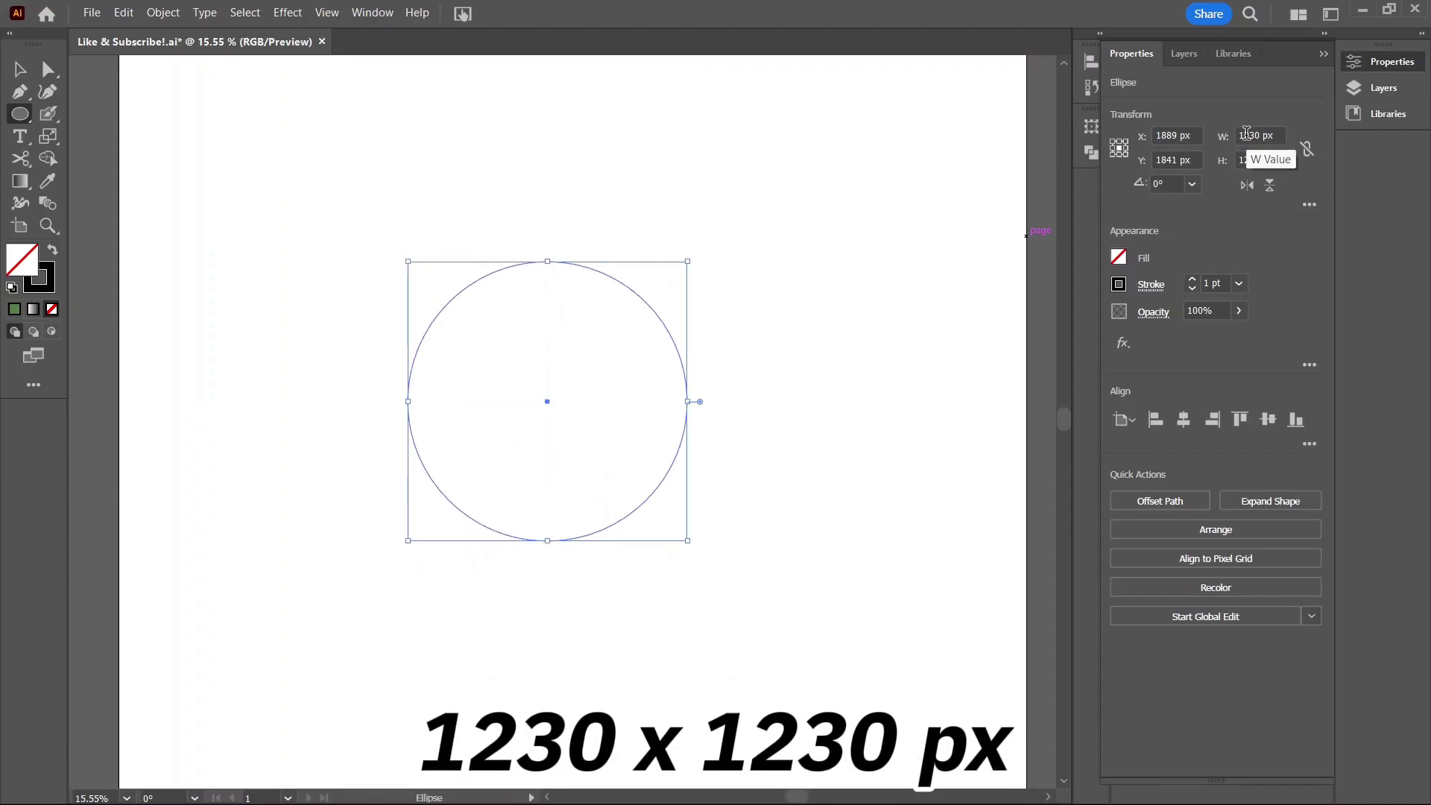
# Fill the circle with the green colour 467f41.
pyautogui.doubleClick(25, 263)
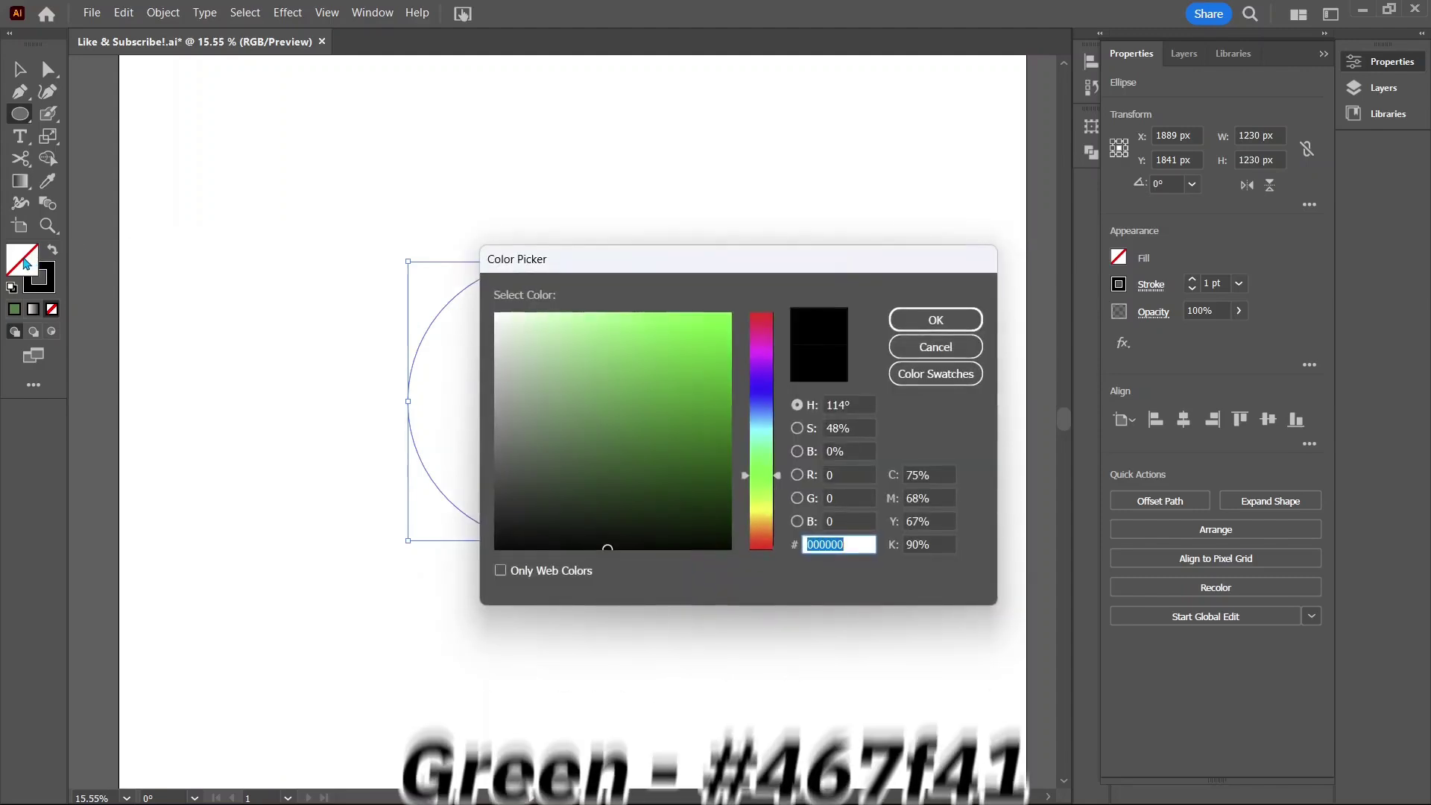
pyautogui.write('467f41')
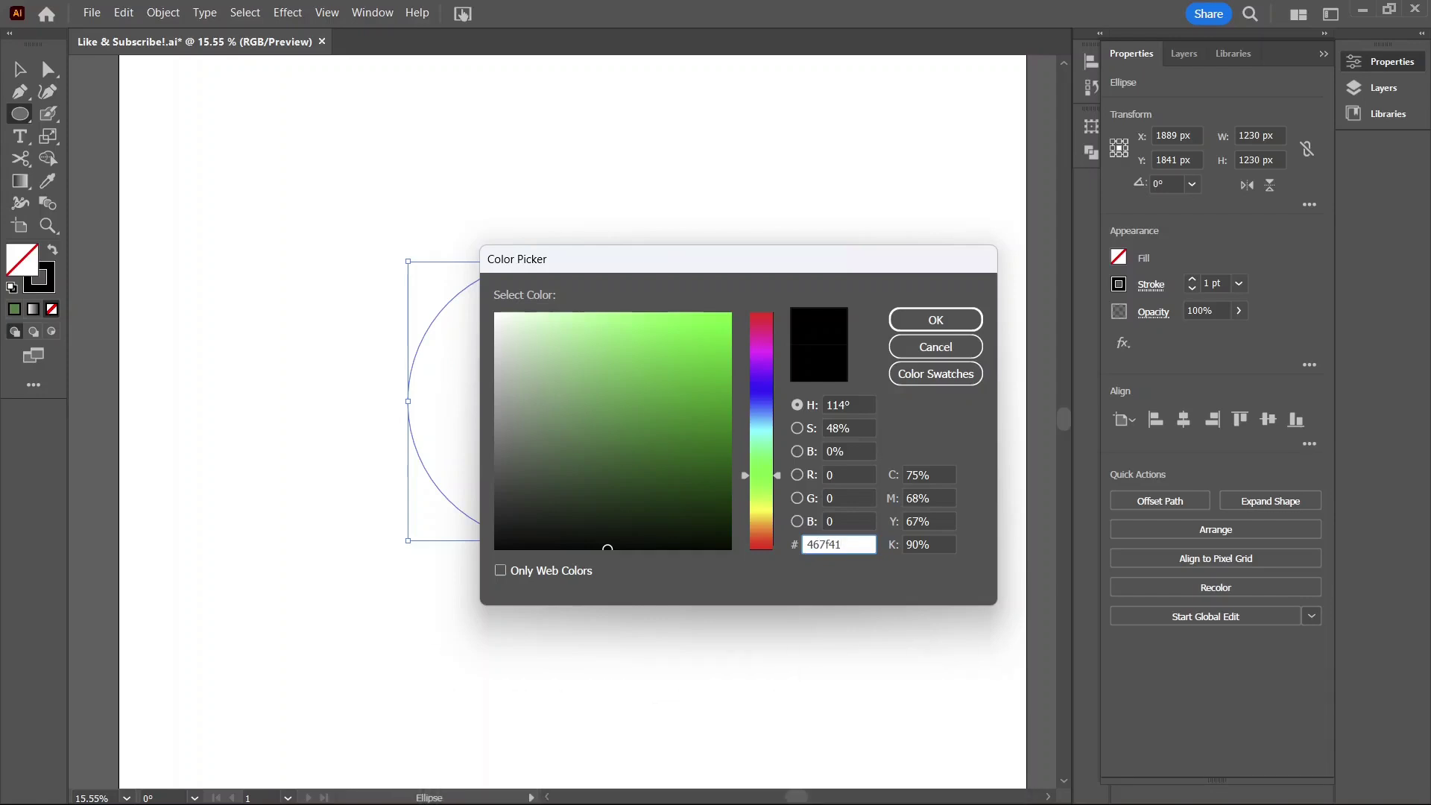
pyautogui.press('Return')
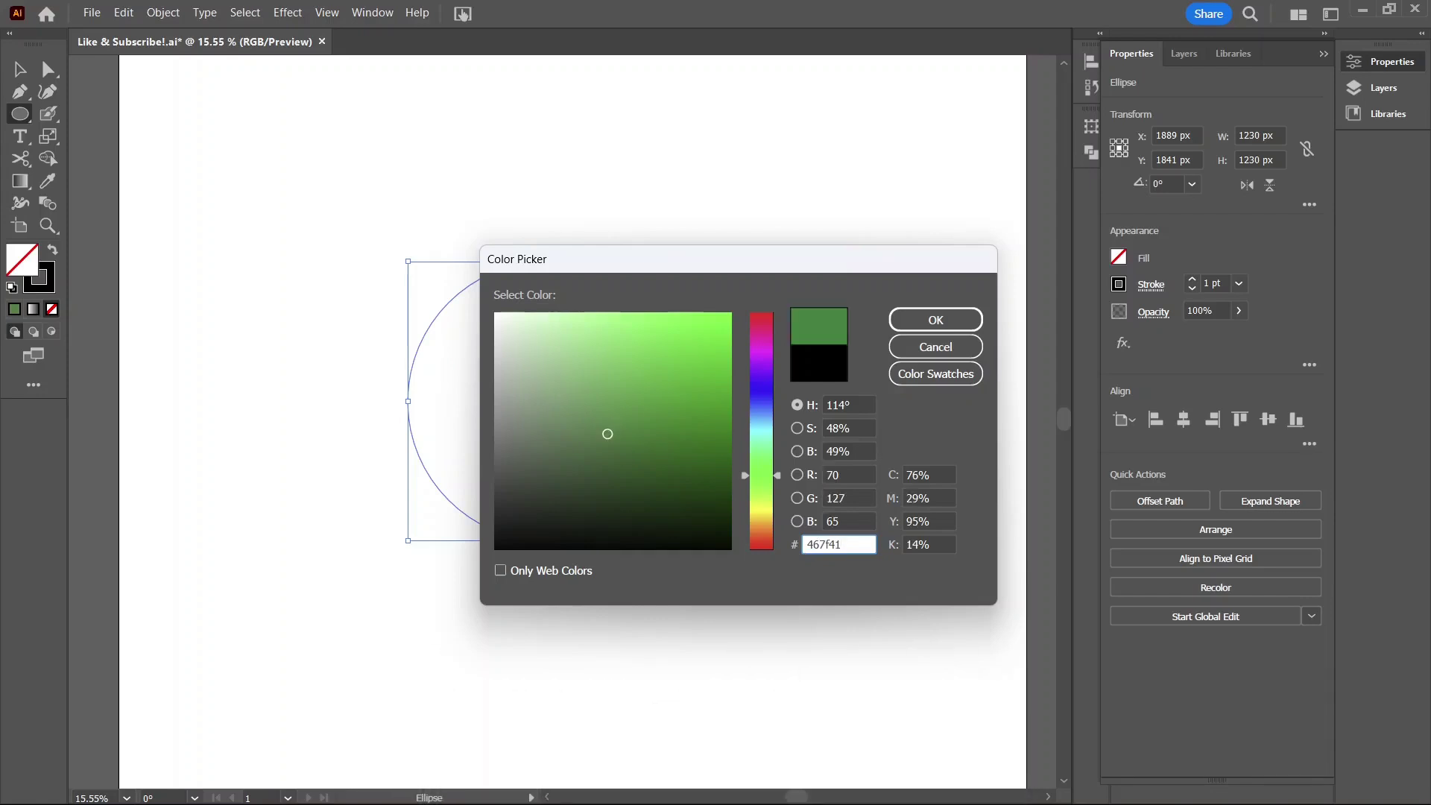
# Duplicate the green circle in place and fill the copy with the pale yellow colour f2edb6.
pyautogui.press('v')
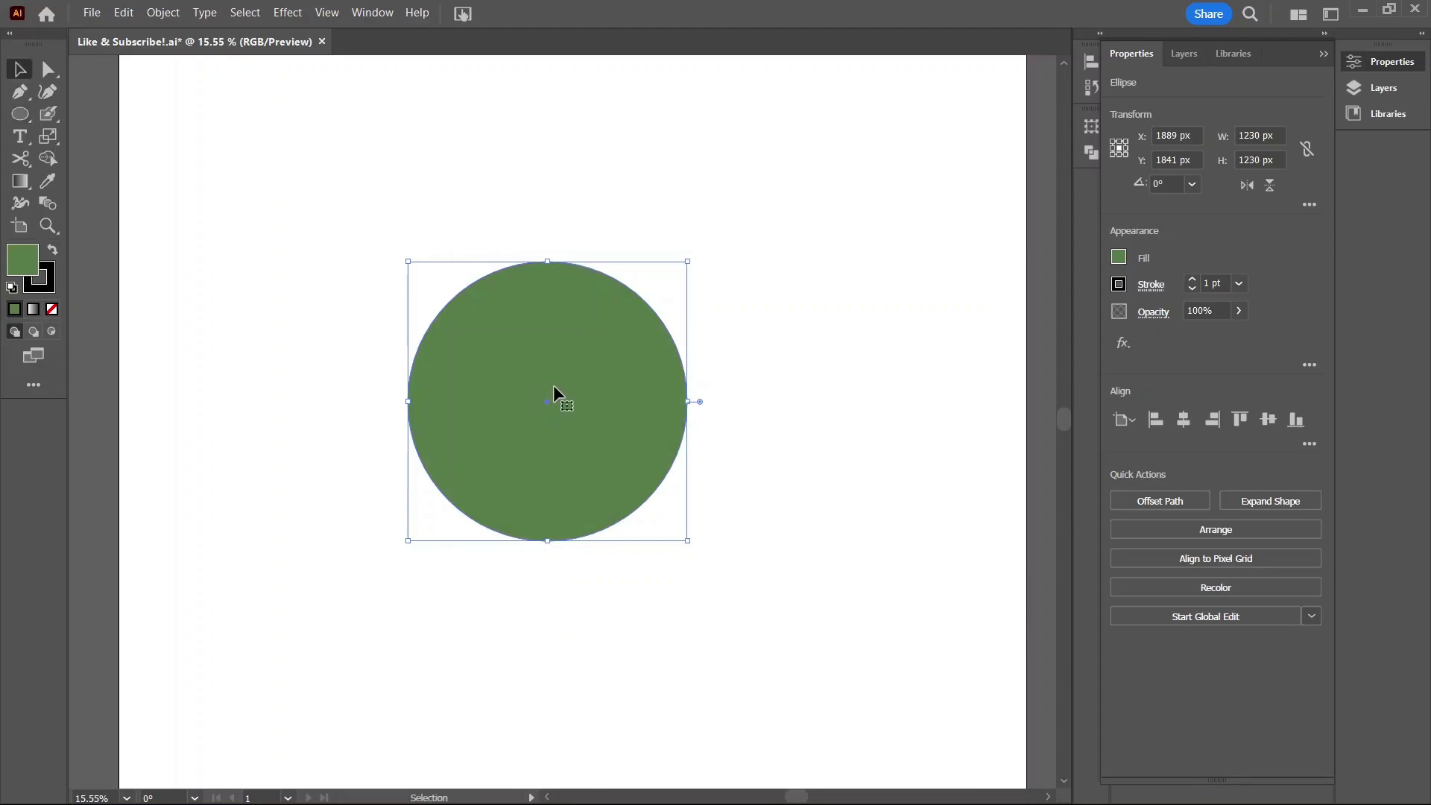
pyautogui.hotkey('ctrl', 'c')
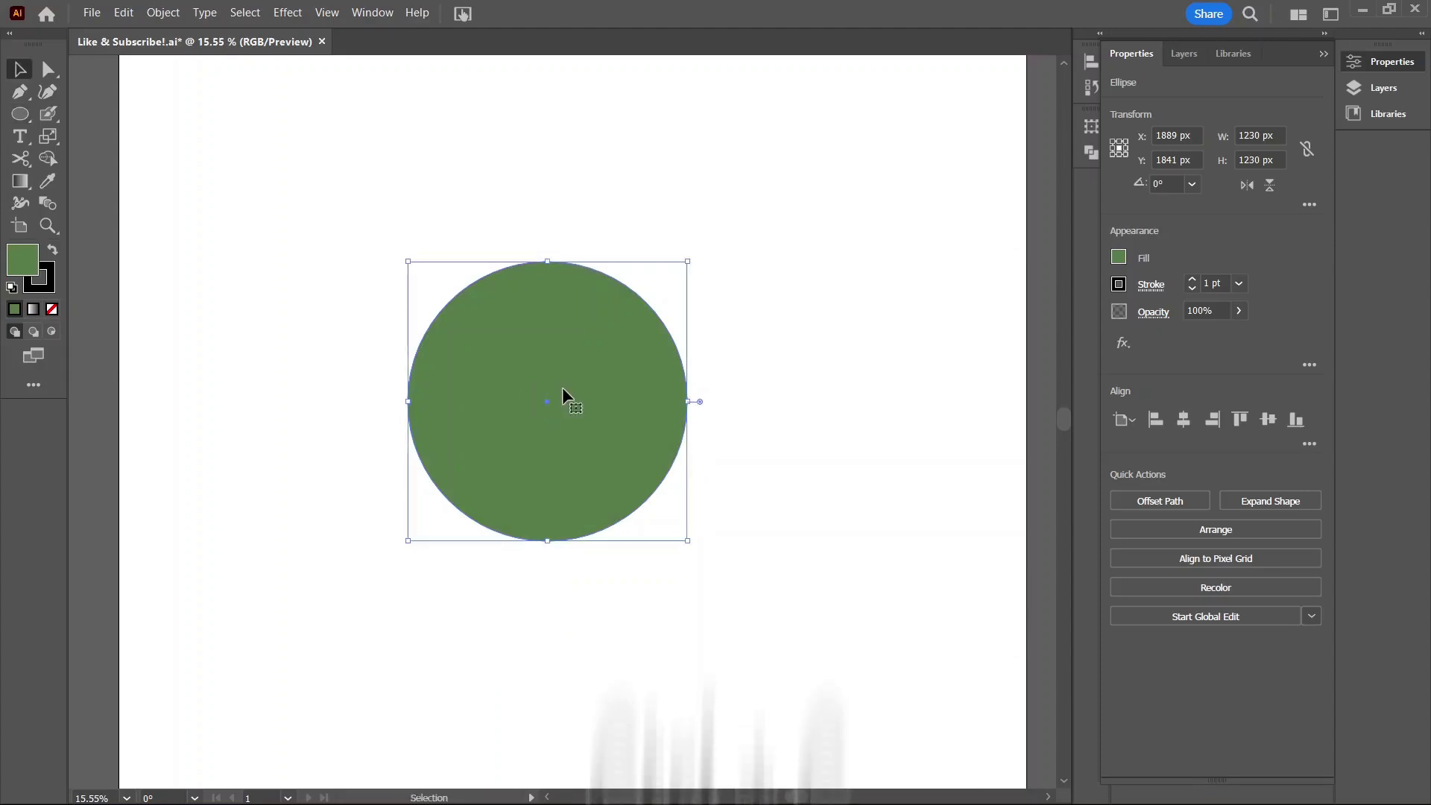
pyautogui.hotkey('ctrl', 'shift', 'v')
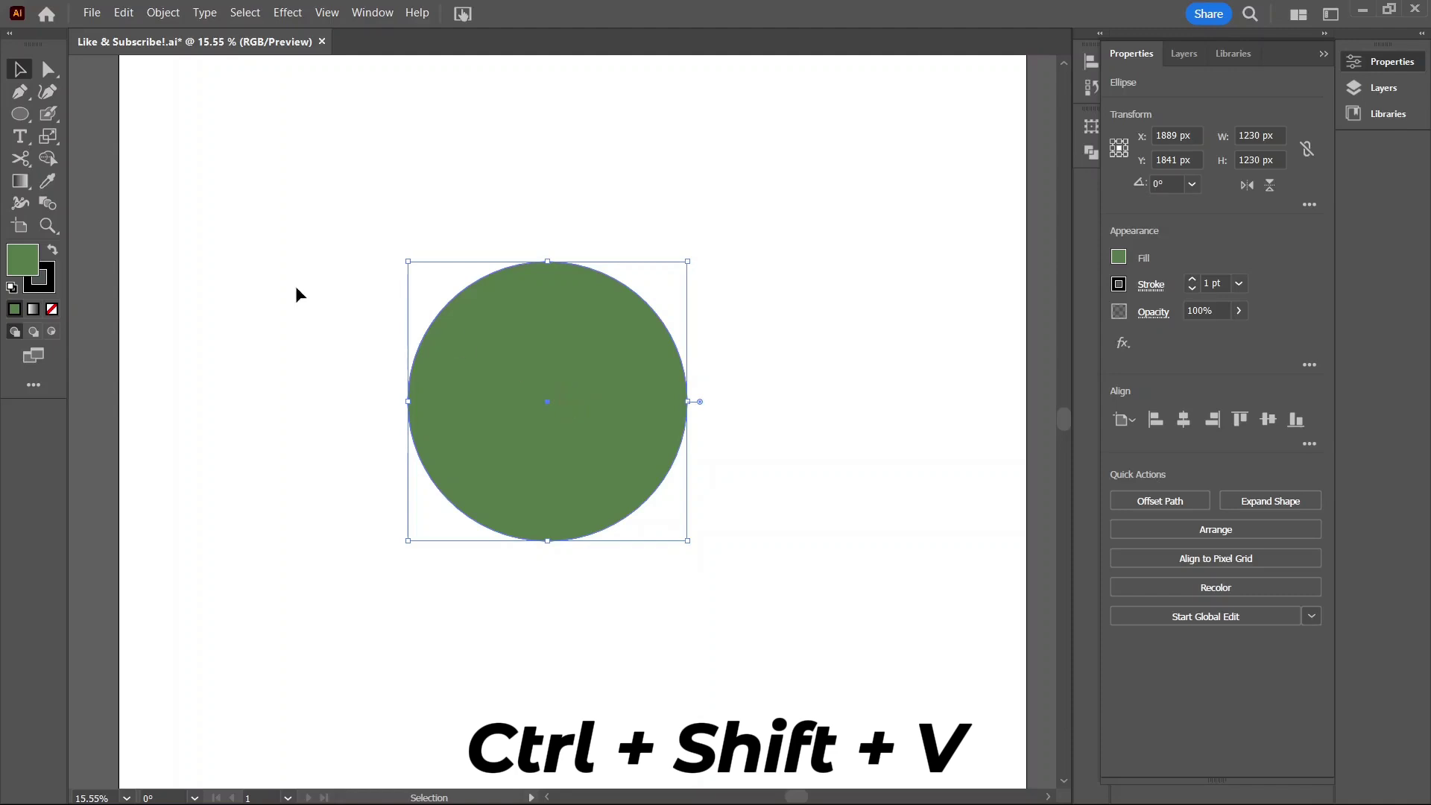
pyautogui.doubleClick(21, 263)
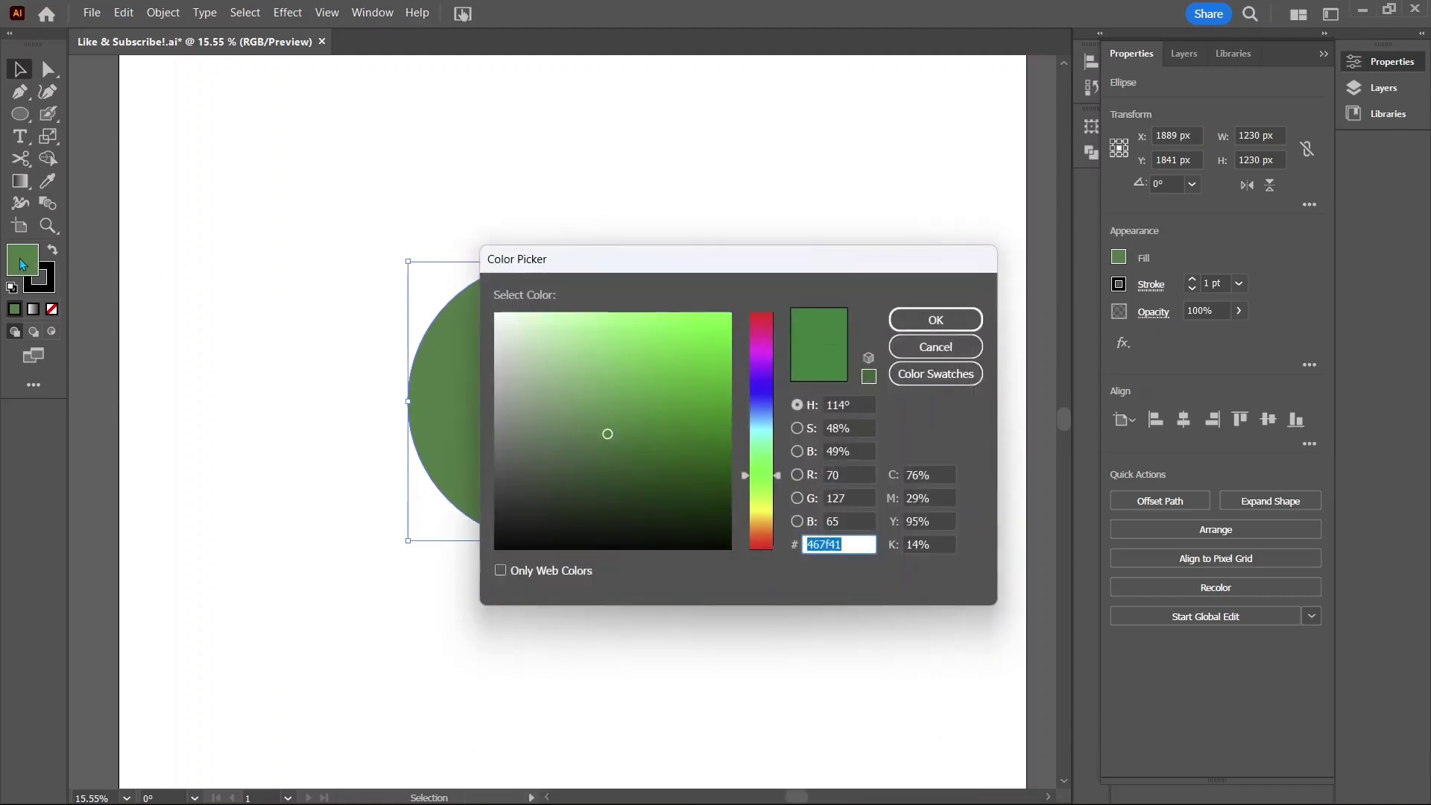
pyautogui.write('f2edb6')
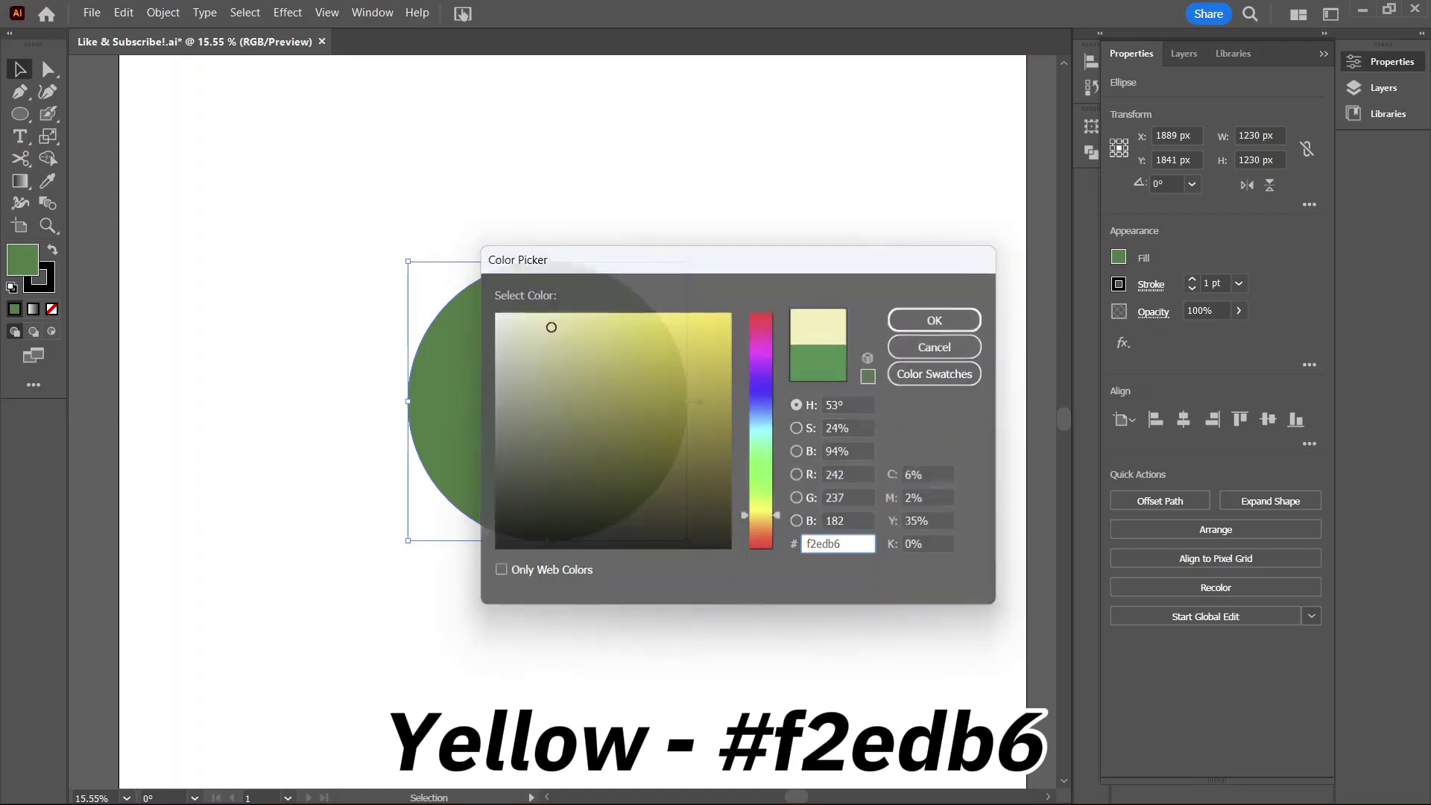
pyautogui.press('Return')
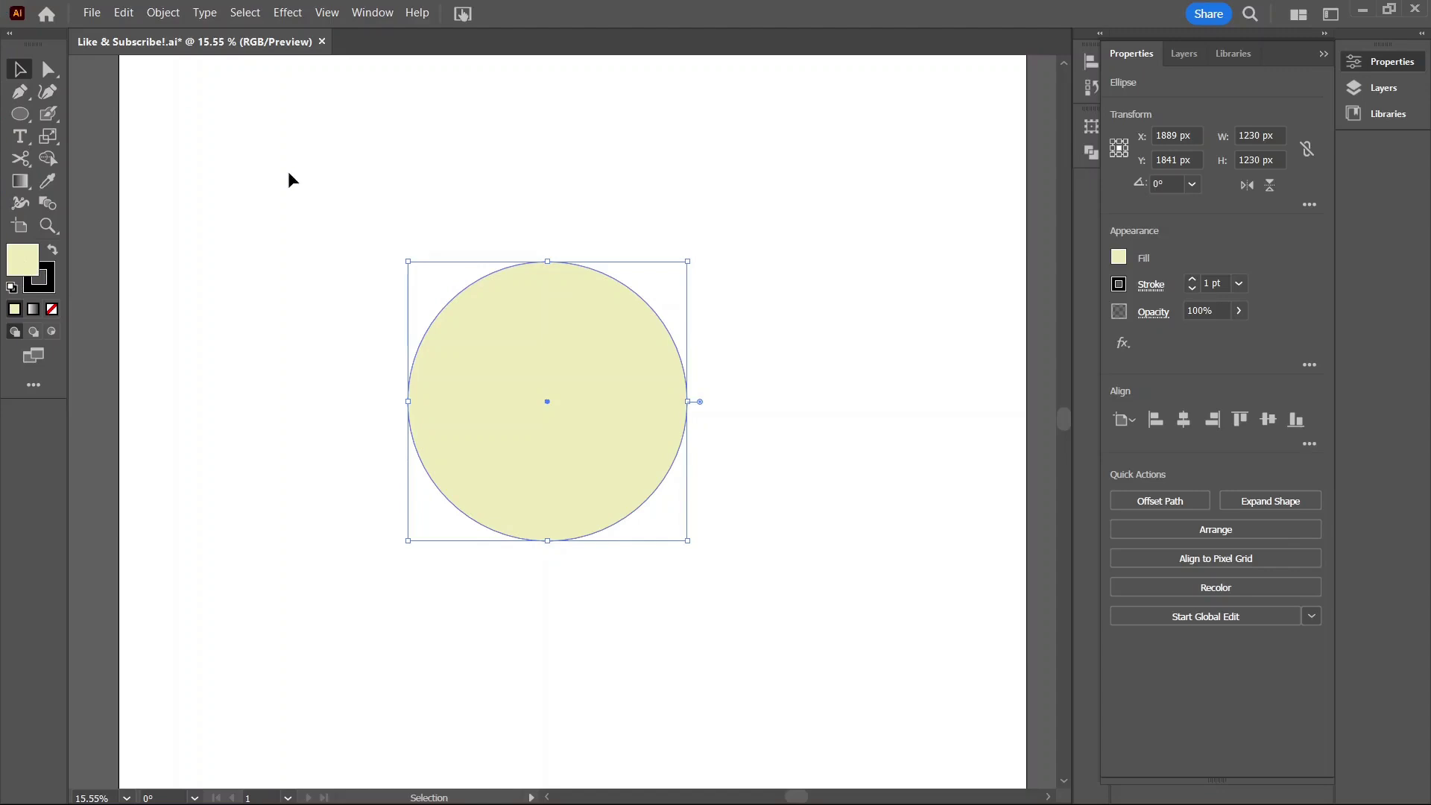
# Scale the yellow circle down around its centre, setting its width and height to 1100 px.
pyautogui.moveTo(408, 261); pyautogui.dragTo(437, 290)
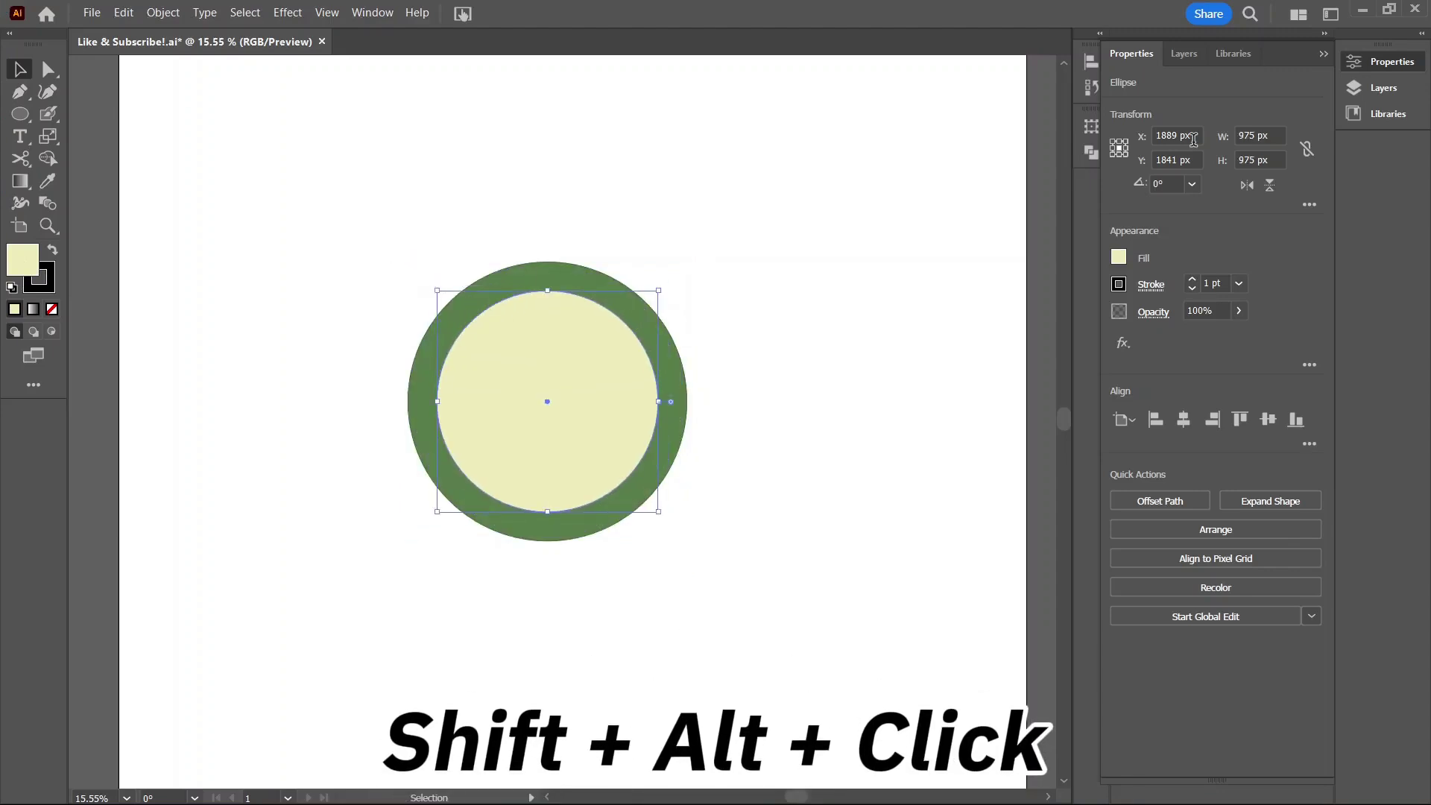
pyautogui.click(1264, 135)
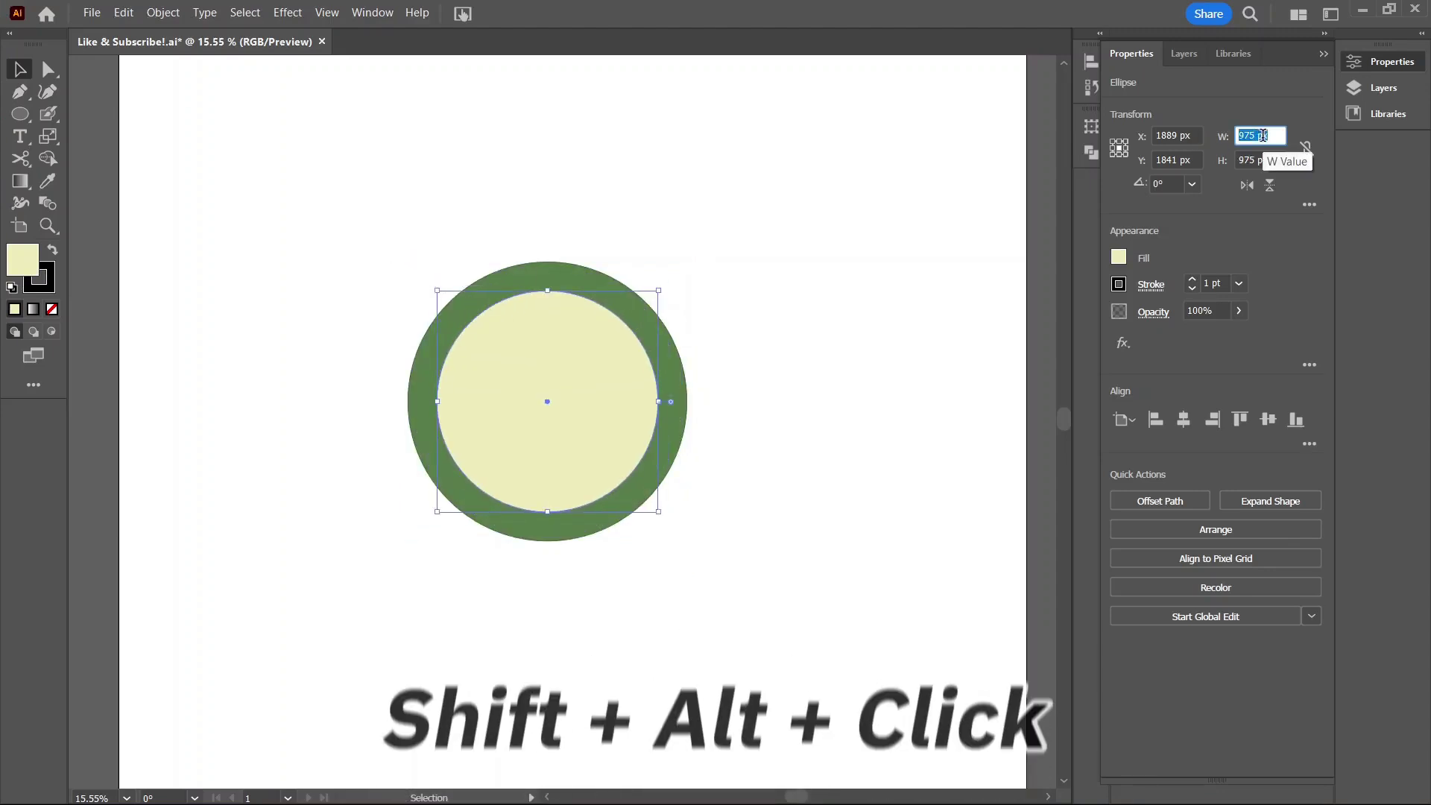
pyautogui.write('1100')
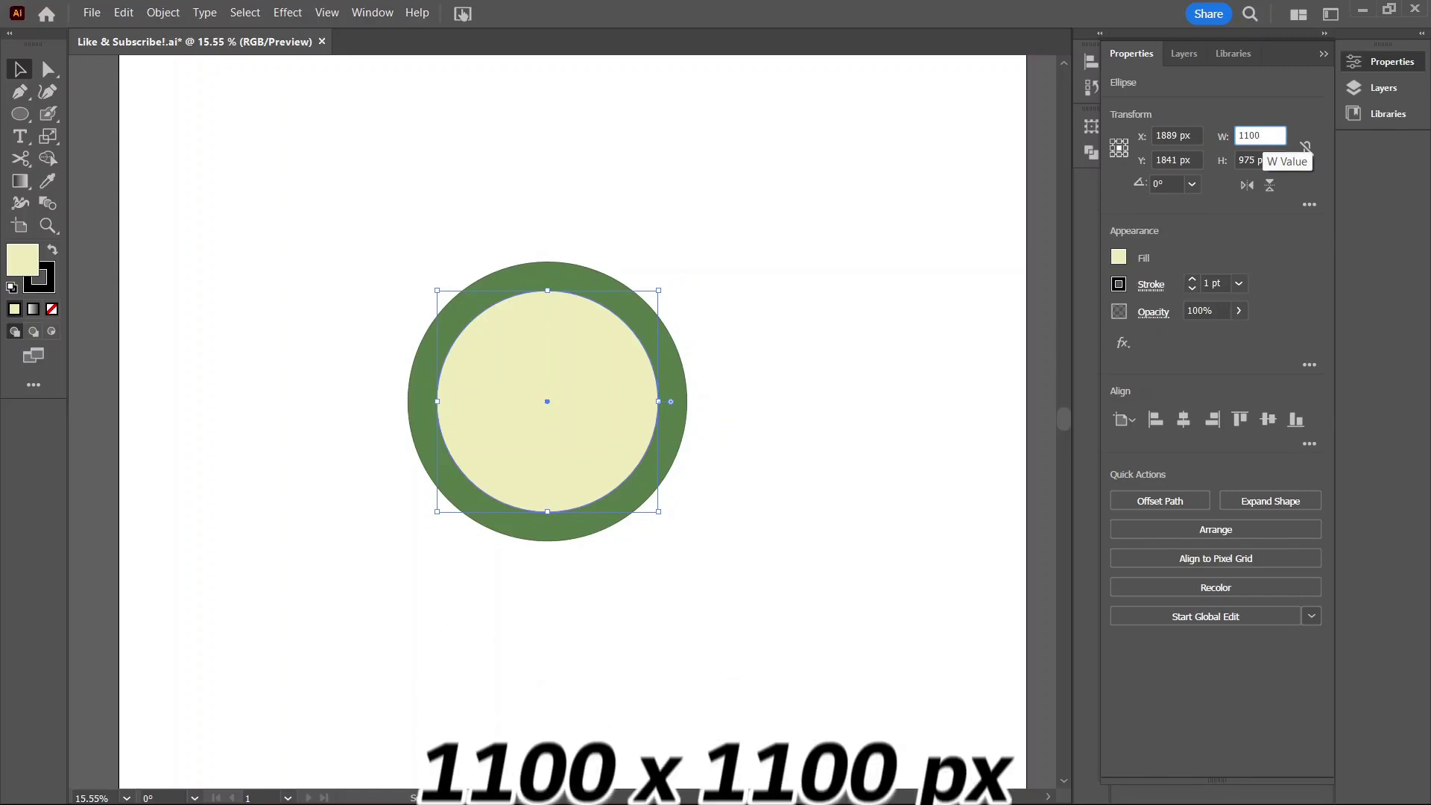
pyautogui.press('Tab')
pyautogui.write('11')
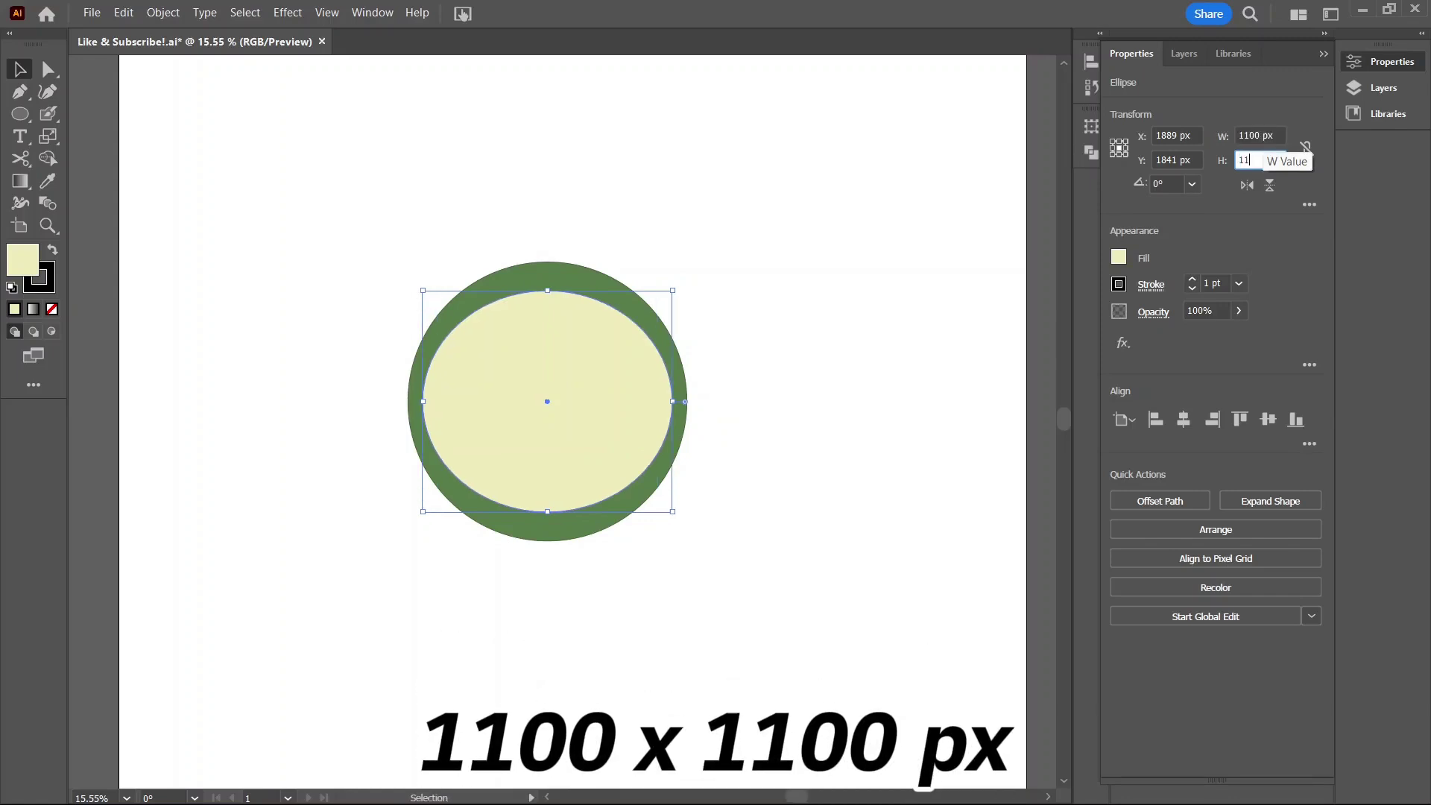
pyautogui.write('00')
pyautogui.press('Return')
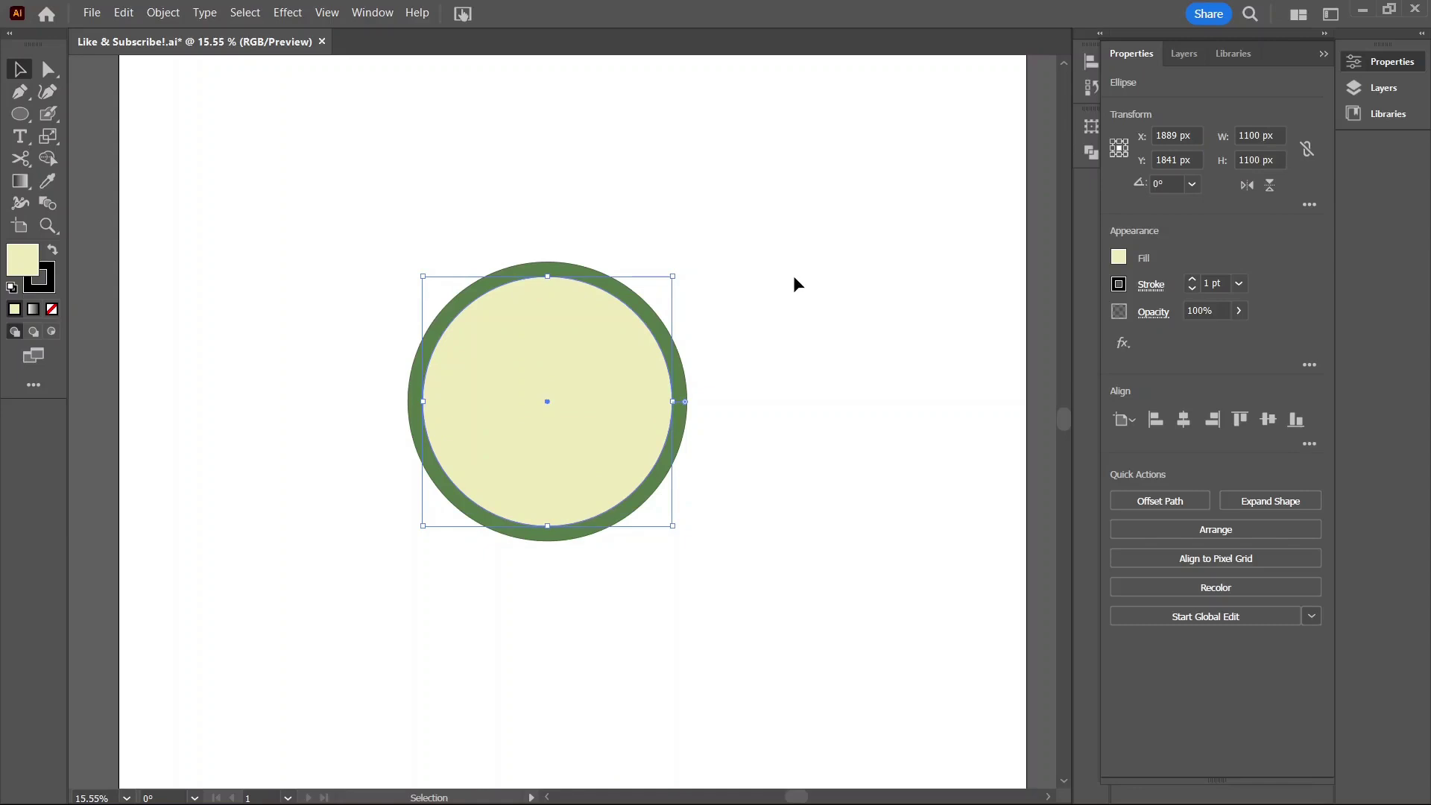
# Duplicate the yellow circle in place and fill the copy with the red colour cc4065.
pyautogui.hotkey('ctrl', 'c')
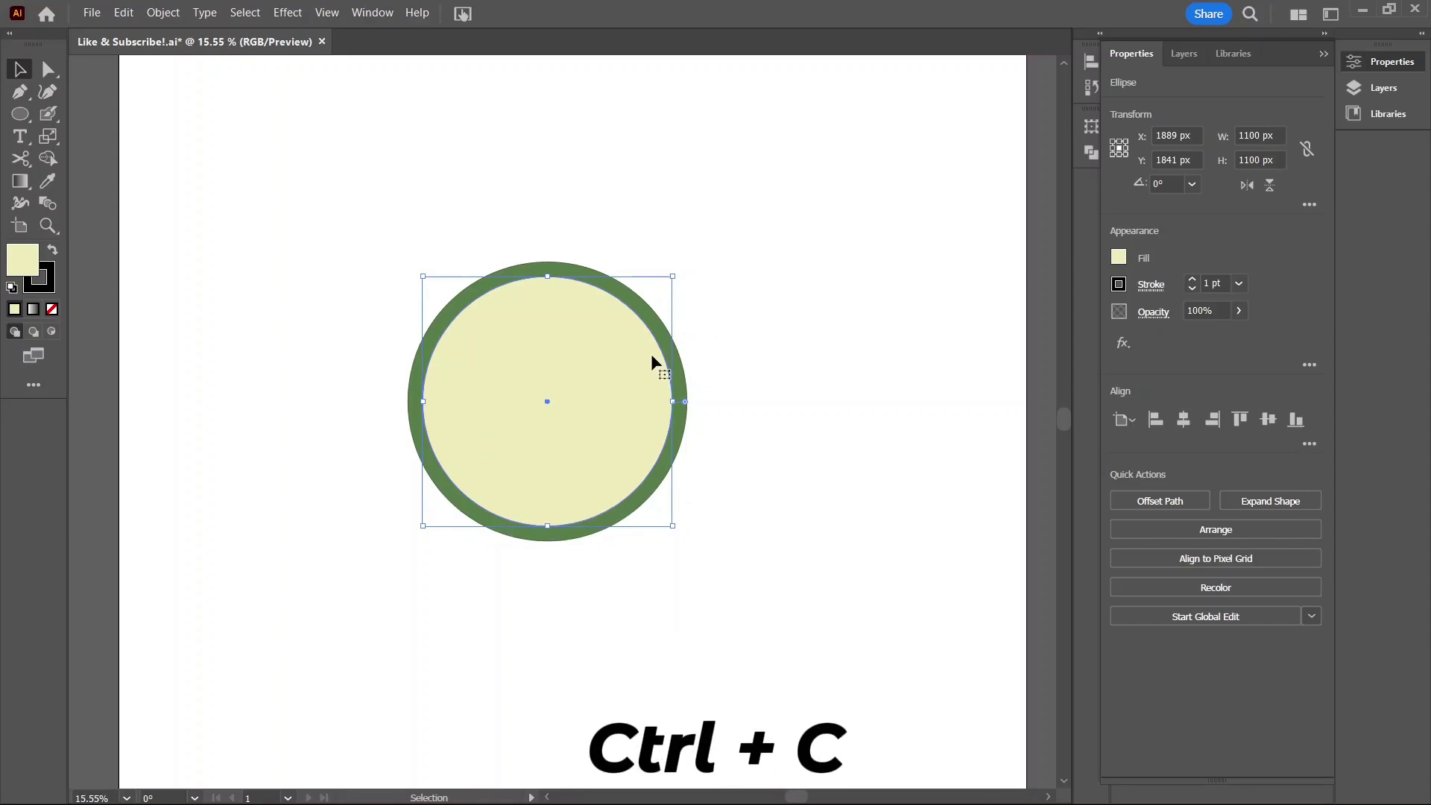
pyautogui.press('a')
pyautogui.hotkey('ctrl', 'shift', 'v')
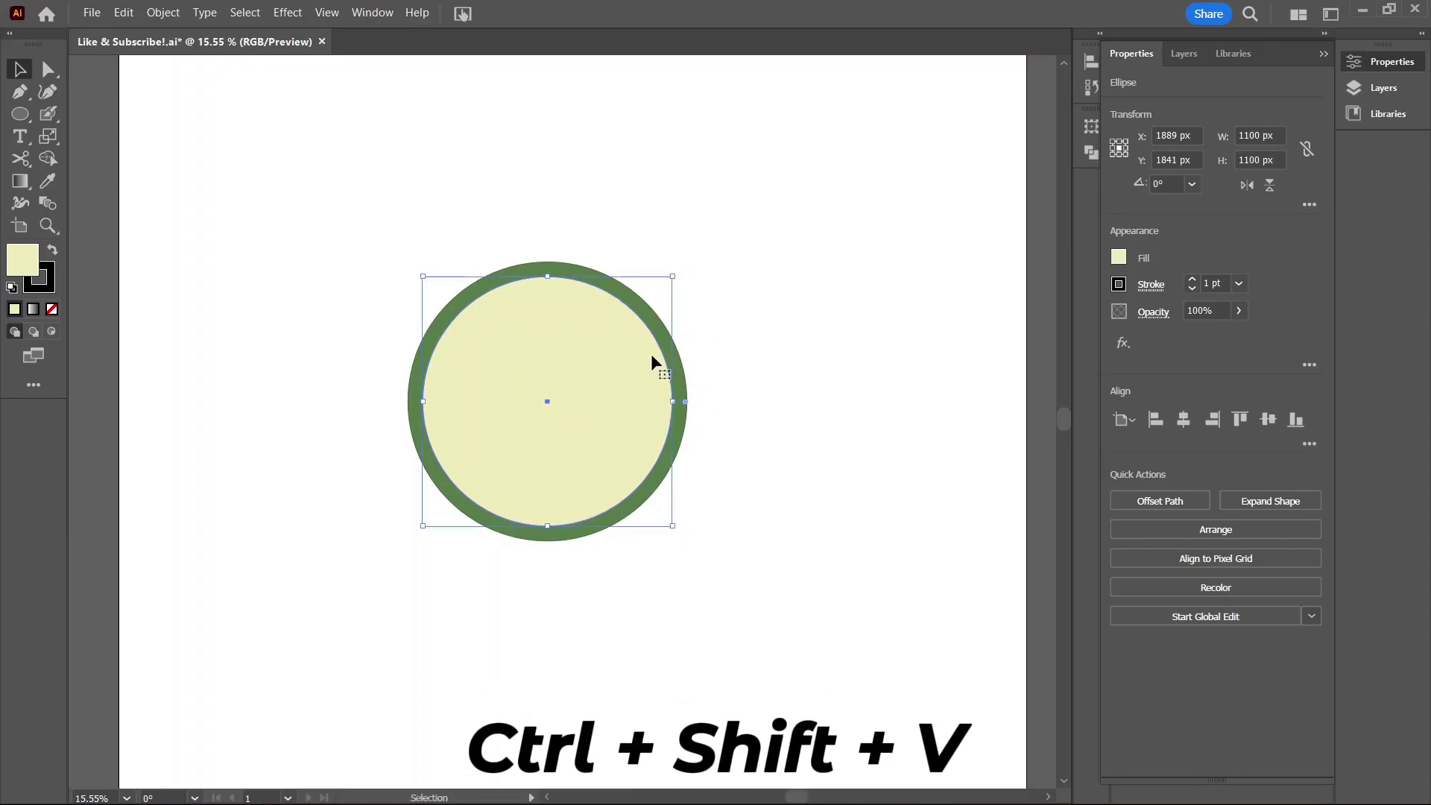
pyautogui.doubleClick(16, 271)
pyautogui.write('cc')
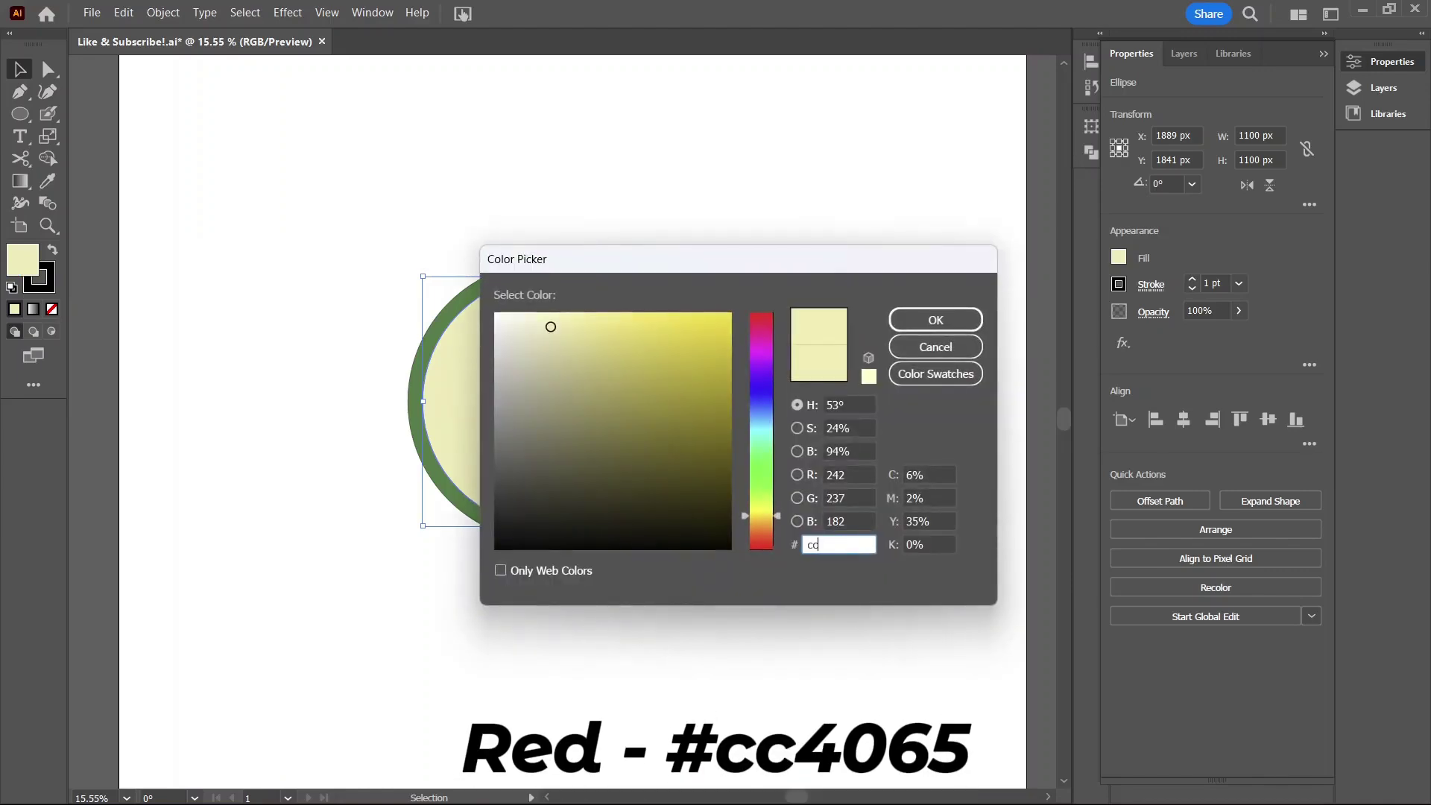
pyautogui.write('6')
pyautogui.press('BackSpace')
pyautogui.write('4')
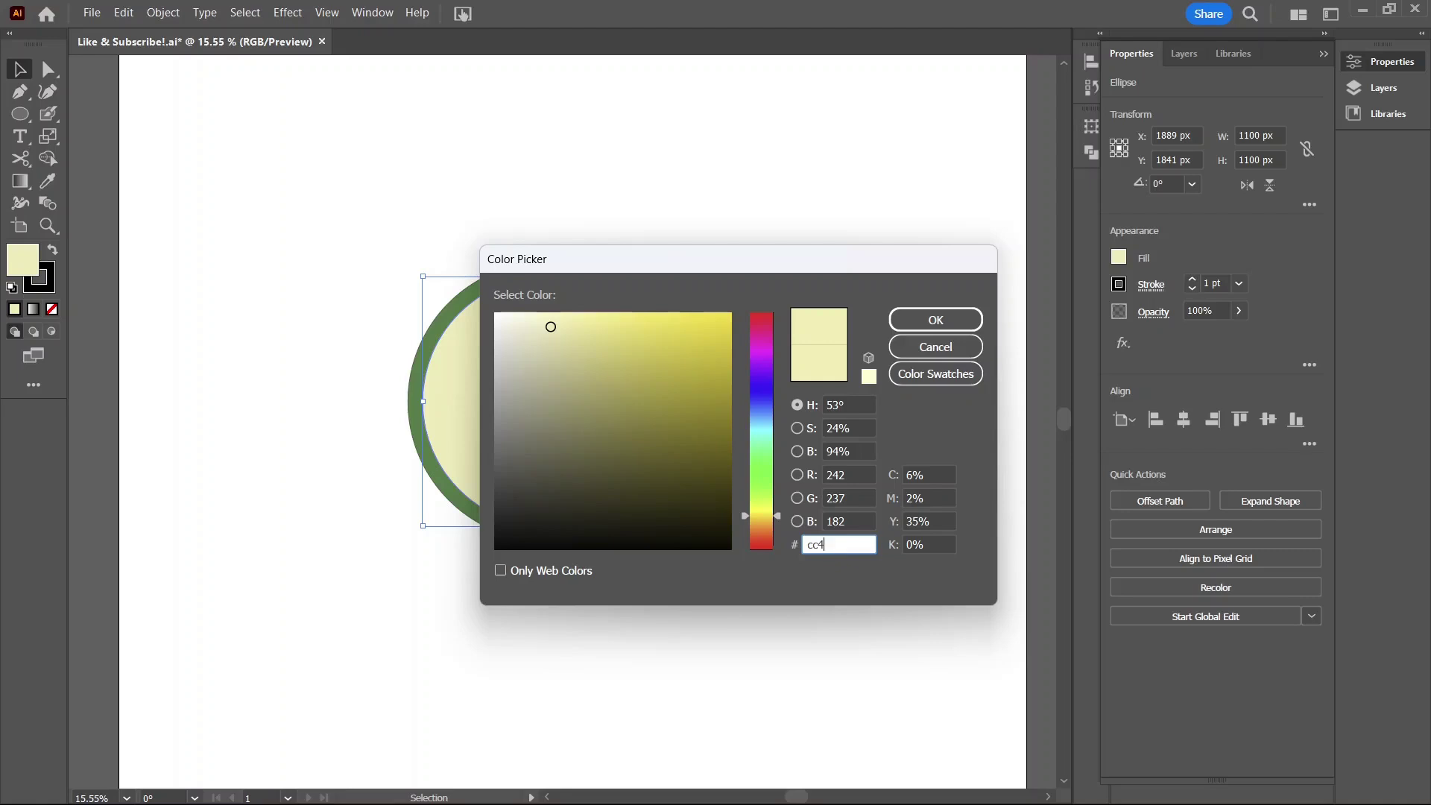
pyautogui.write('065')
pyautogui.press('Return')
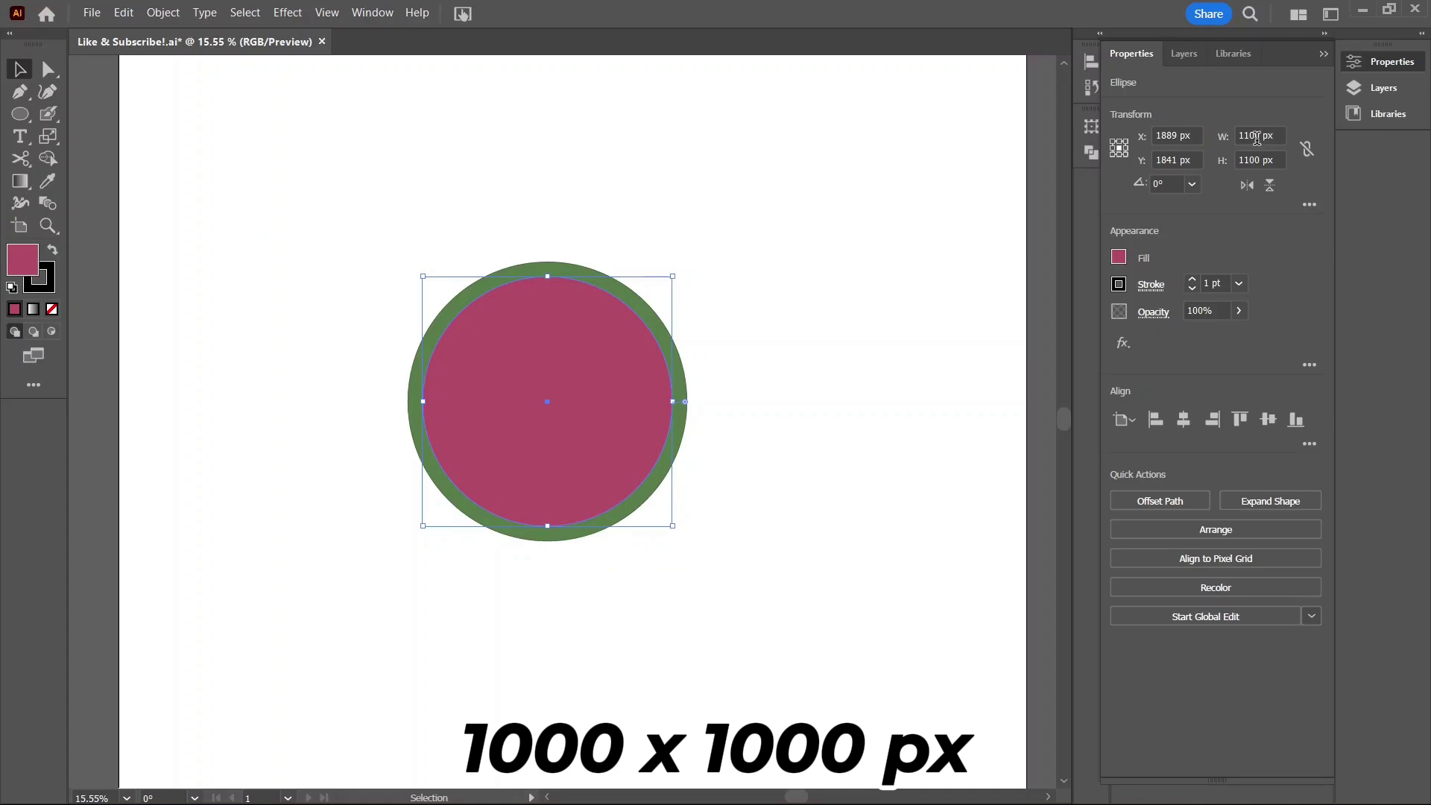
# Set the red circle's width and height to 1000 px each.
pyautogui.click(1256, 136)
pyautogui.write('1000')
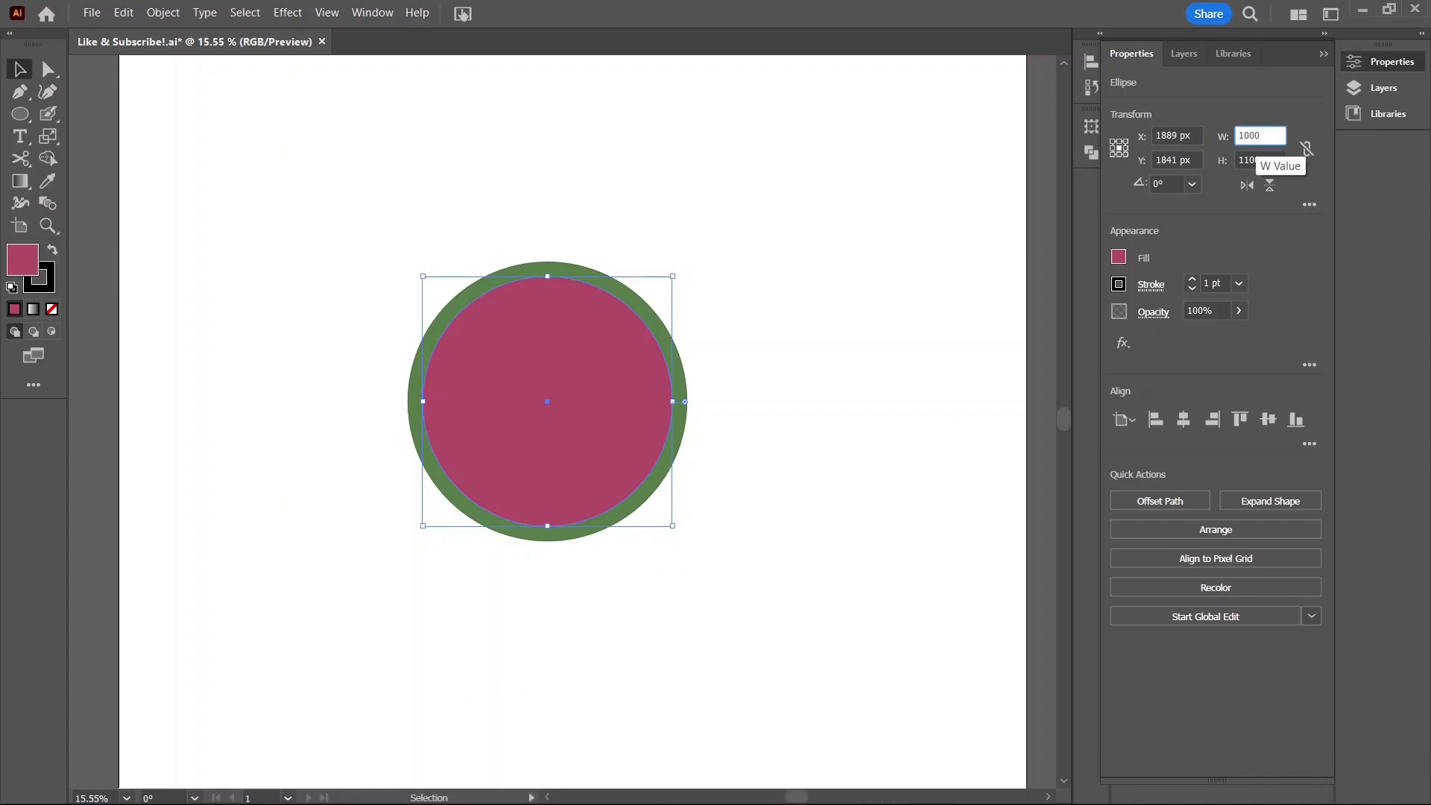
pyautogui.press('Tab')
pyautogui.write('1')
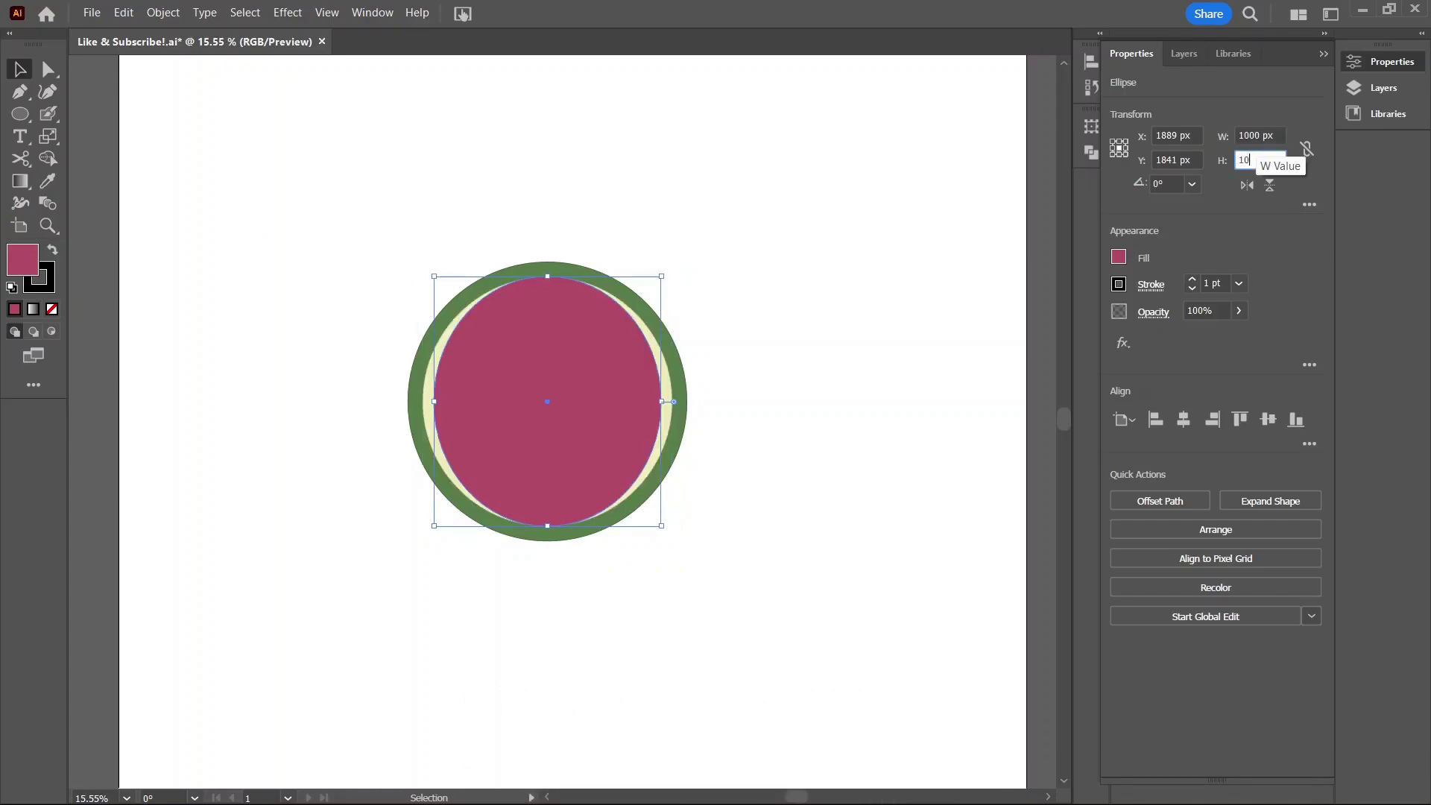
pyautogui.write('000')
pyautogui.press('Return')
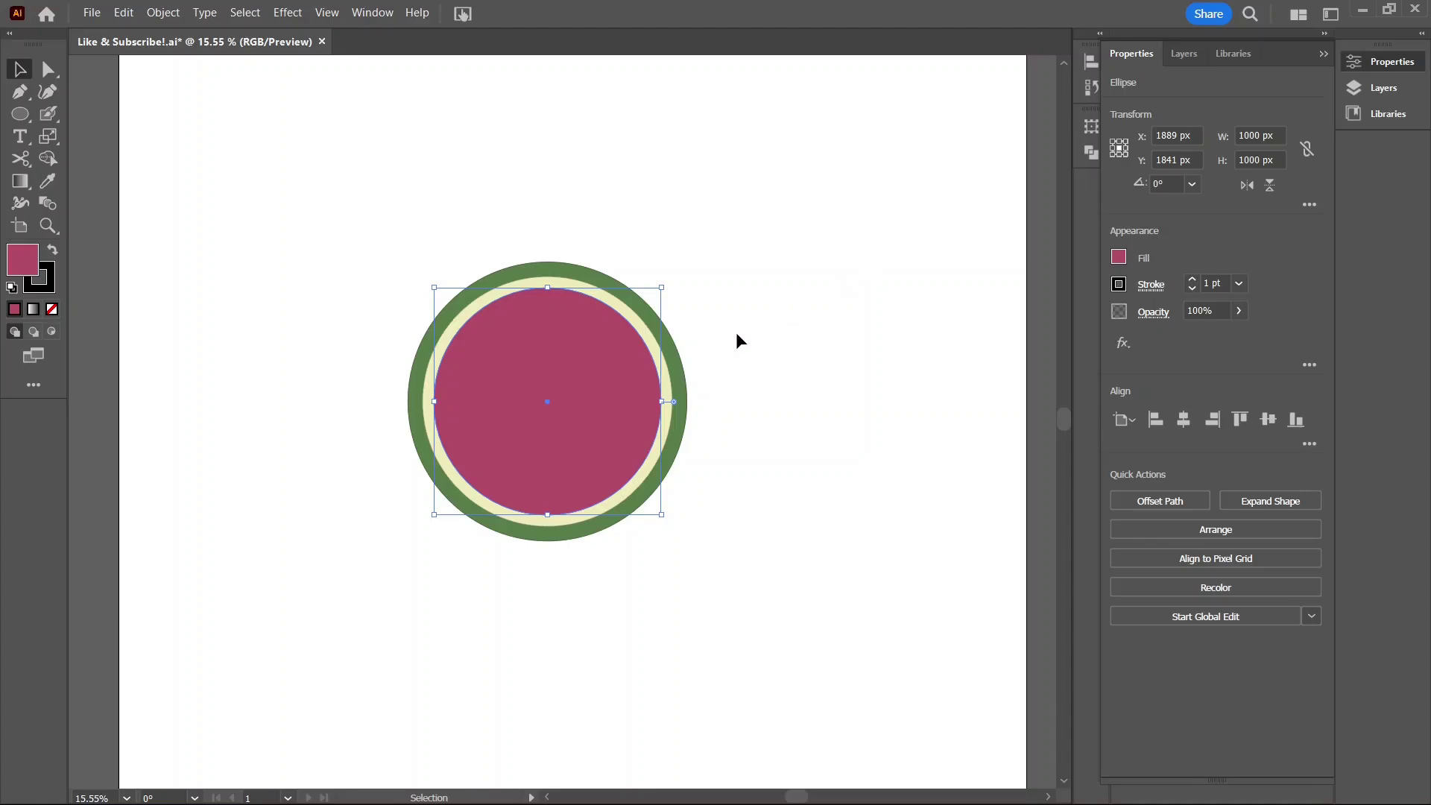
# Draw a rectangle about 1786 by 691 px over the circles' upper half and trim all the shapes with the Pathfinder Trim operation.
pyautogui.moveTo(19, 114); pyautogui.dragTo(76, 117)
pyautogui.moveTo(336, 244)
pyautogui.mouseDown()
pyautogui.moveTo(432, 335)
pyautogui.moveTo(597, 399)
pyautogui.moveTo(743, 403)
pyautogui.mouseUp()
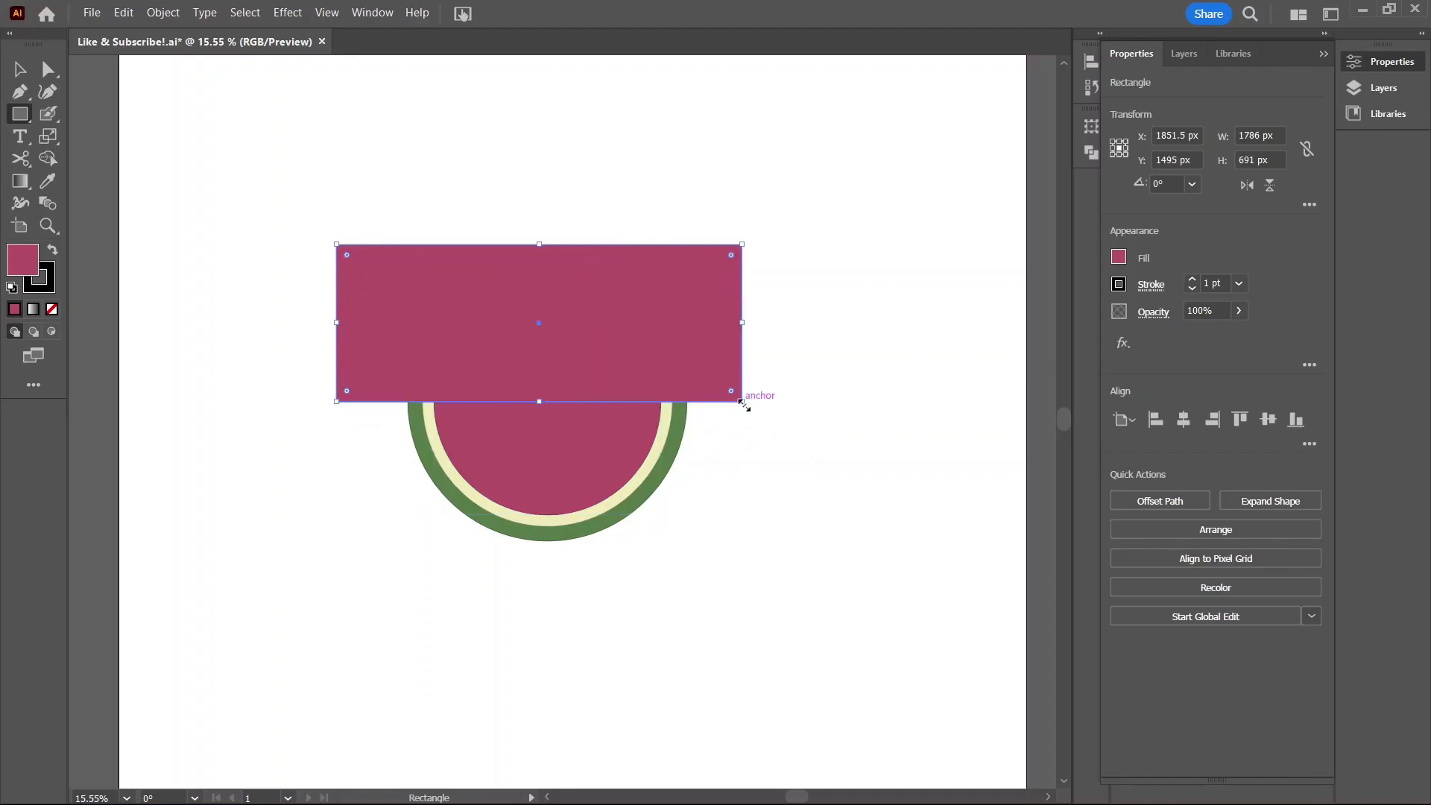
pyautogui.press('a')
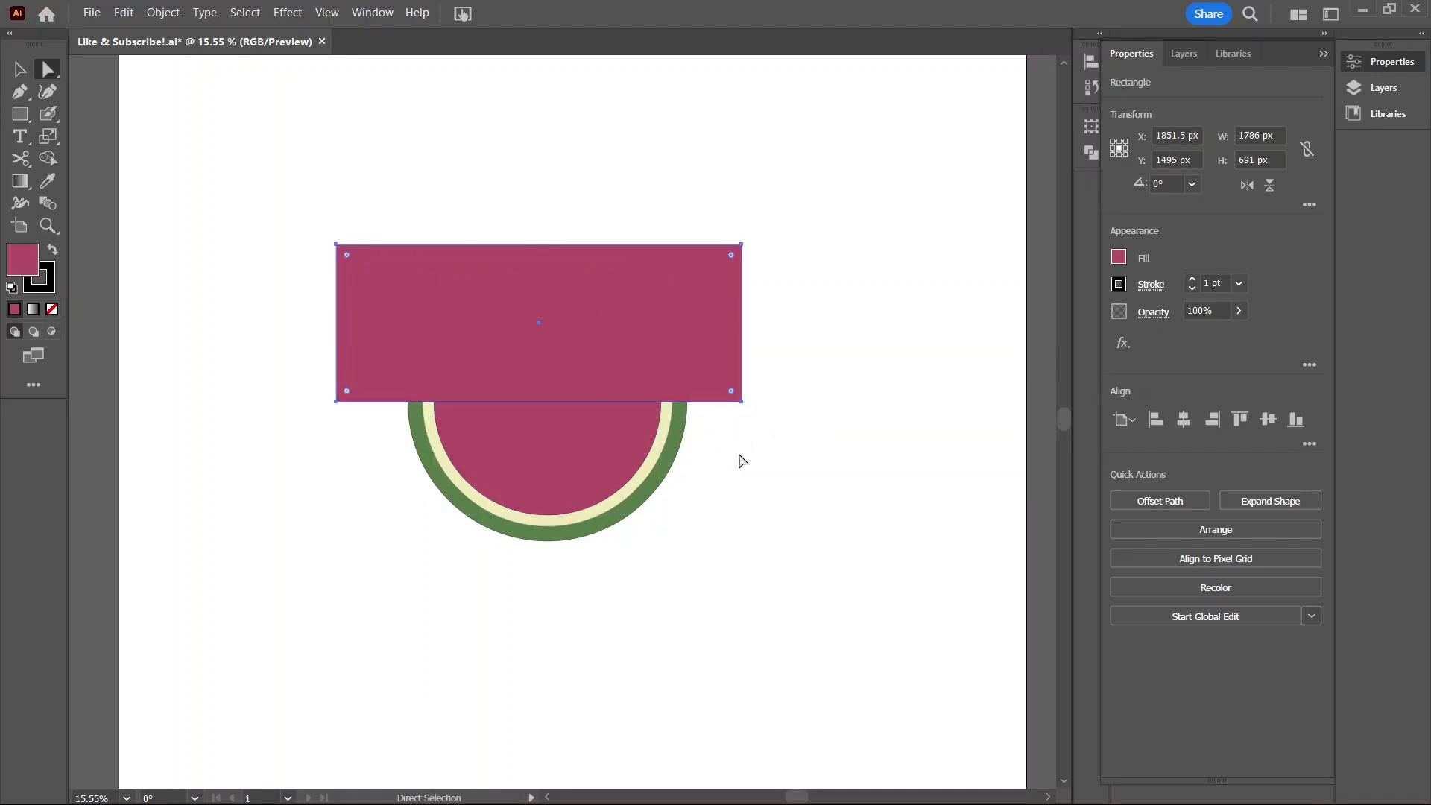
pyautogui.moveTo(798, 549); pyautogui.dragTo(457, 214)
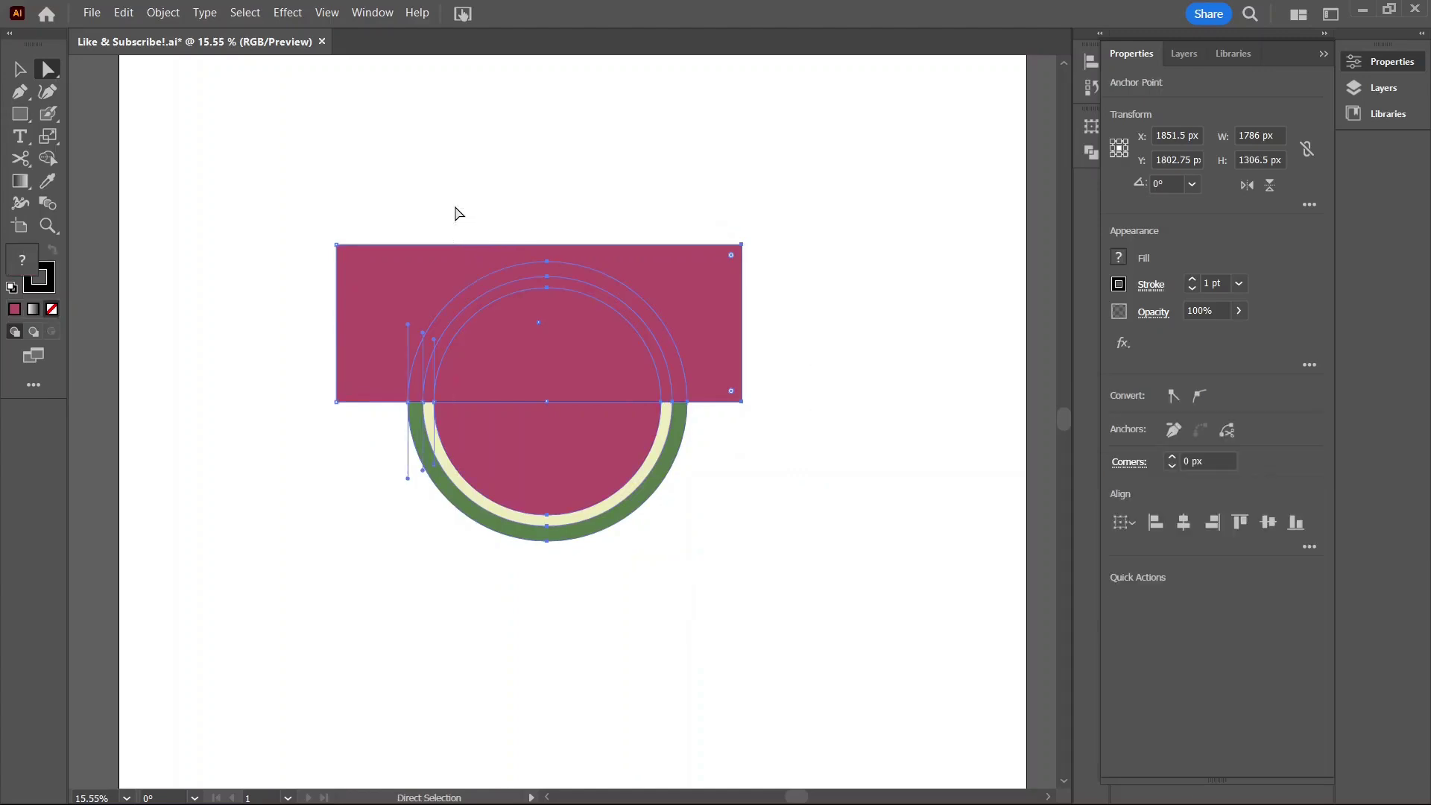
pyautogui.click(1090, 152)
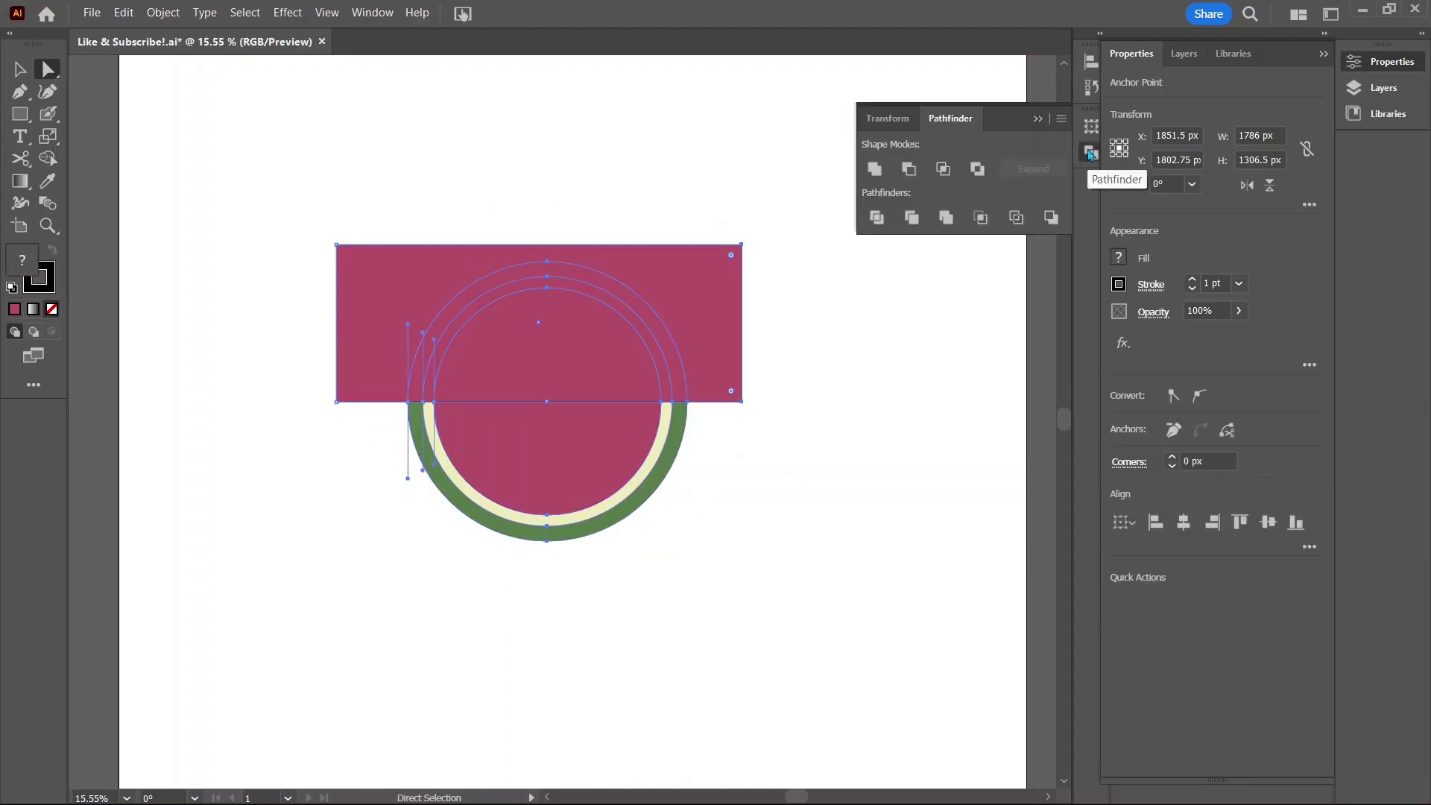
pyautogui.click(912, 219)
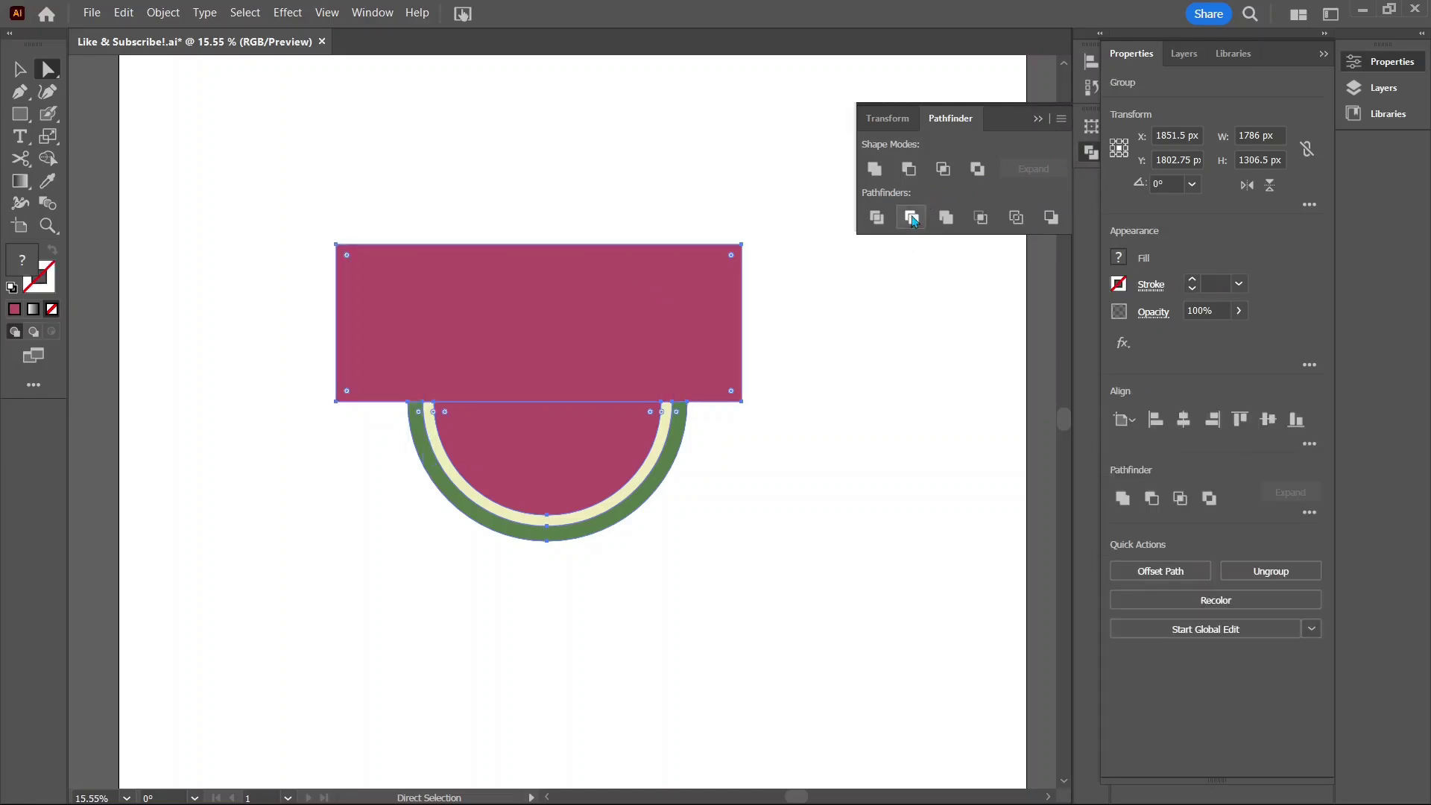
# Delete the rectangle above the trimmed half circles.
pyautogui.click(838, 326)
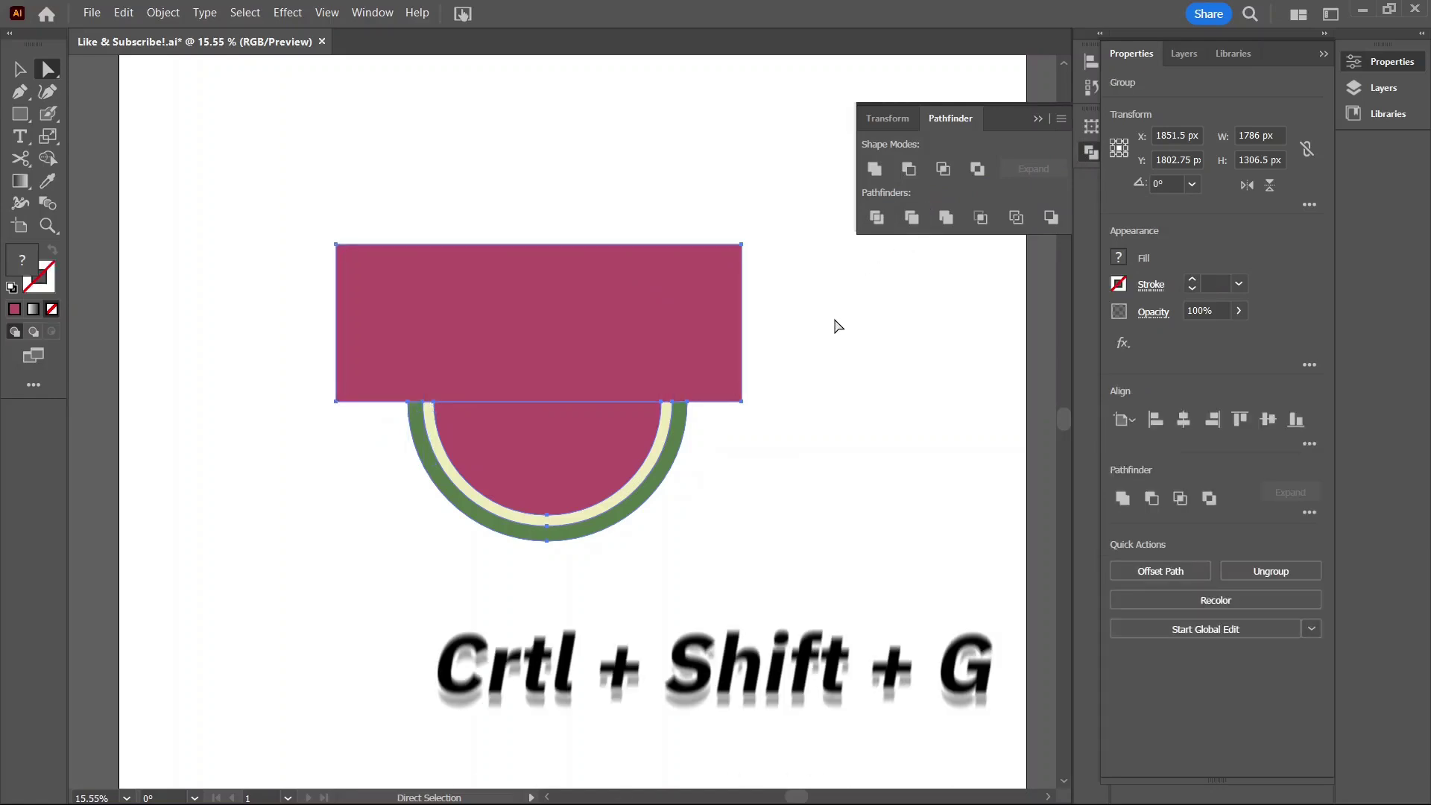
pyautogui.click(693, 355)
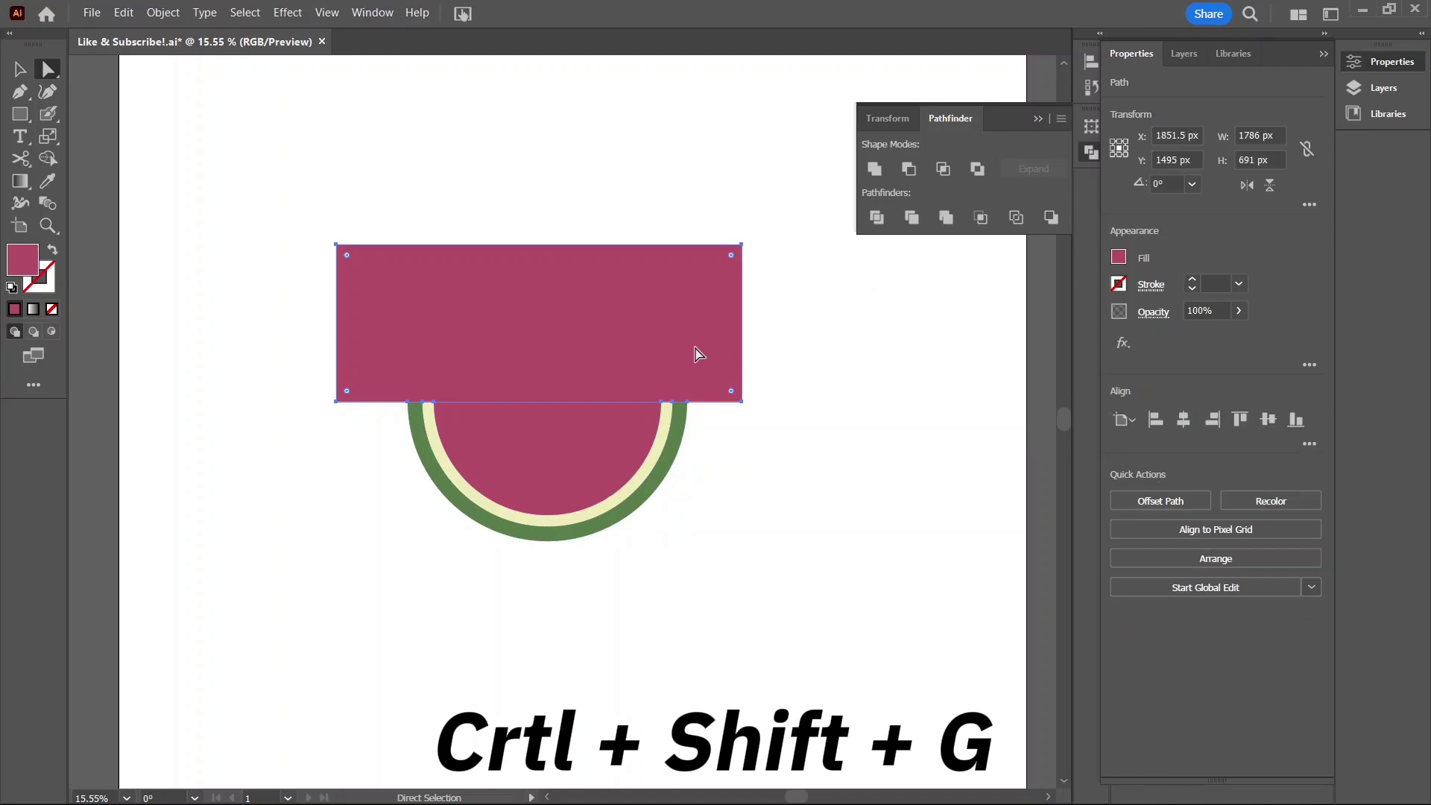
pyautogui.press('Delete')
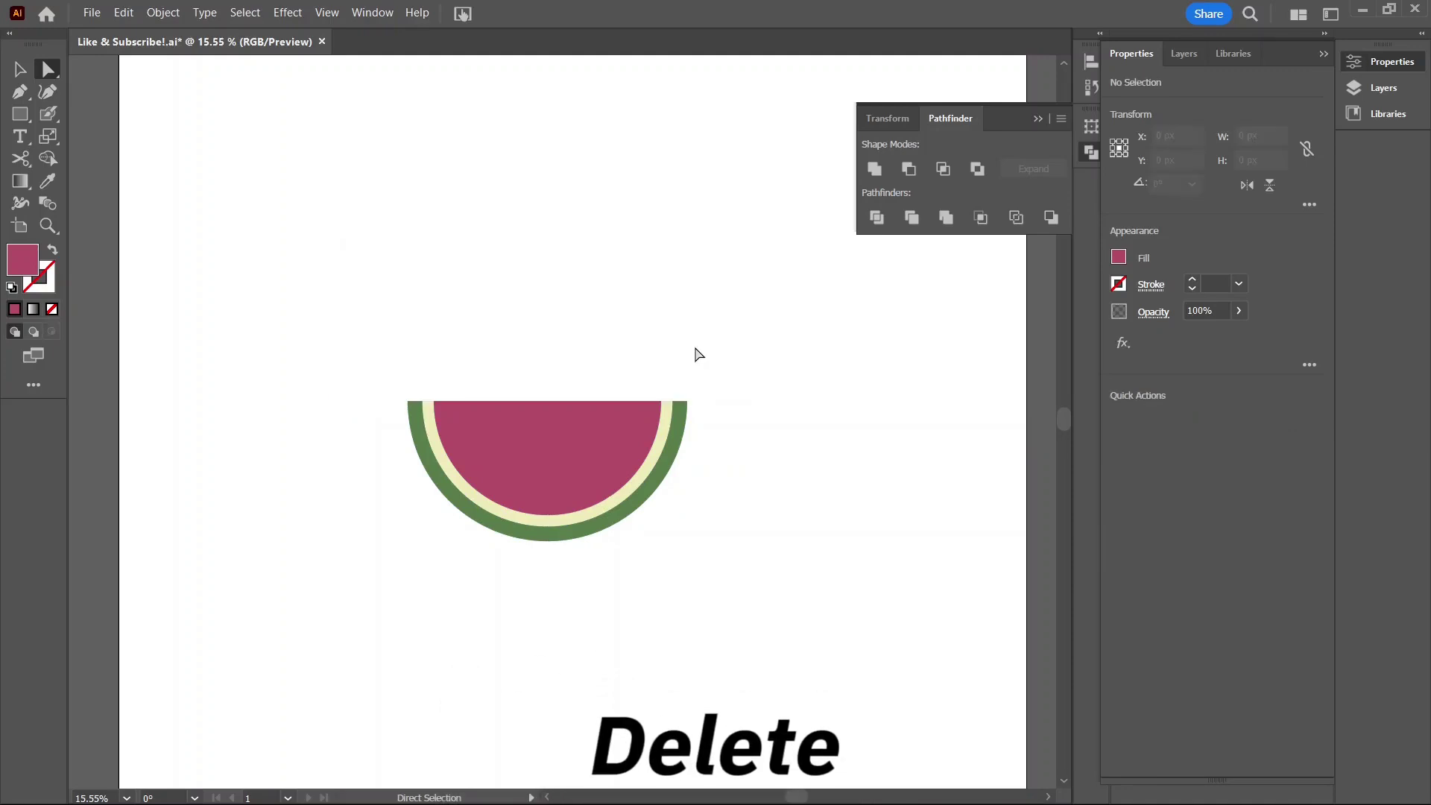
# Draw a circle about 689 px in diameter above the half circles and swap its fill with its stroke.
pyautogui.moveTo(20, 113); pyautogui.dragTo(101, 136)
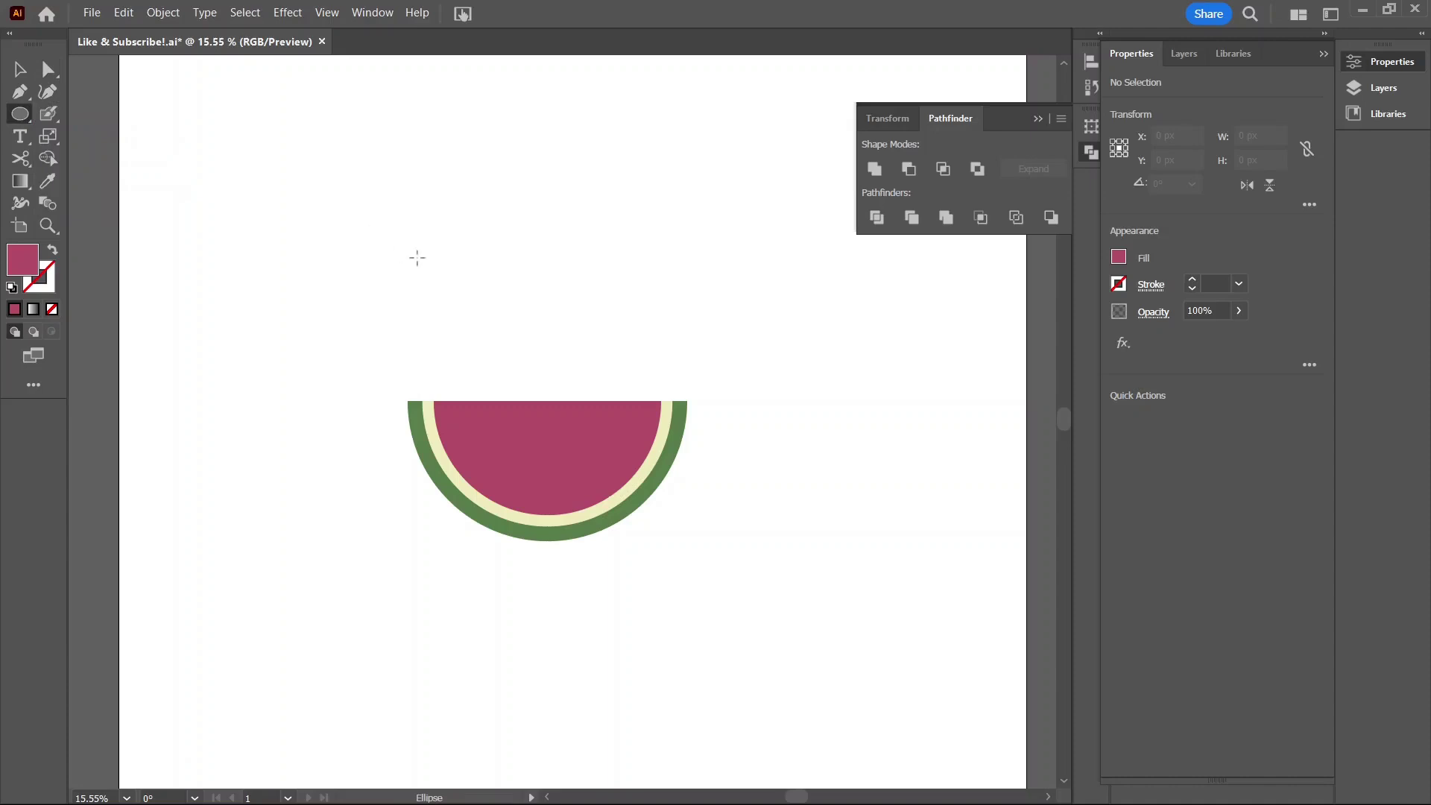
pyautogui.moveTo(452, 253)
pyautogui.mouseDown()
pyautogui.moveTo(575, 377)
pyautogui.moveTo(610, 383)
pyautogui.mouseUp()
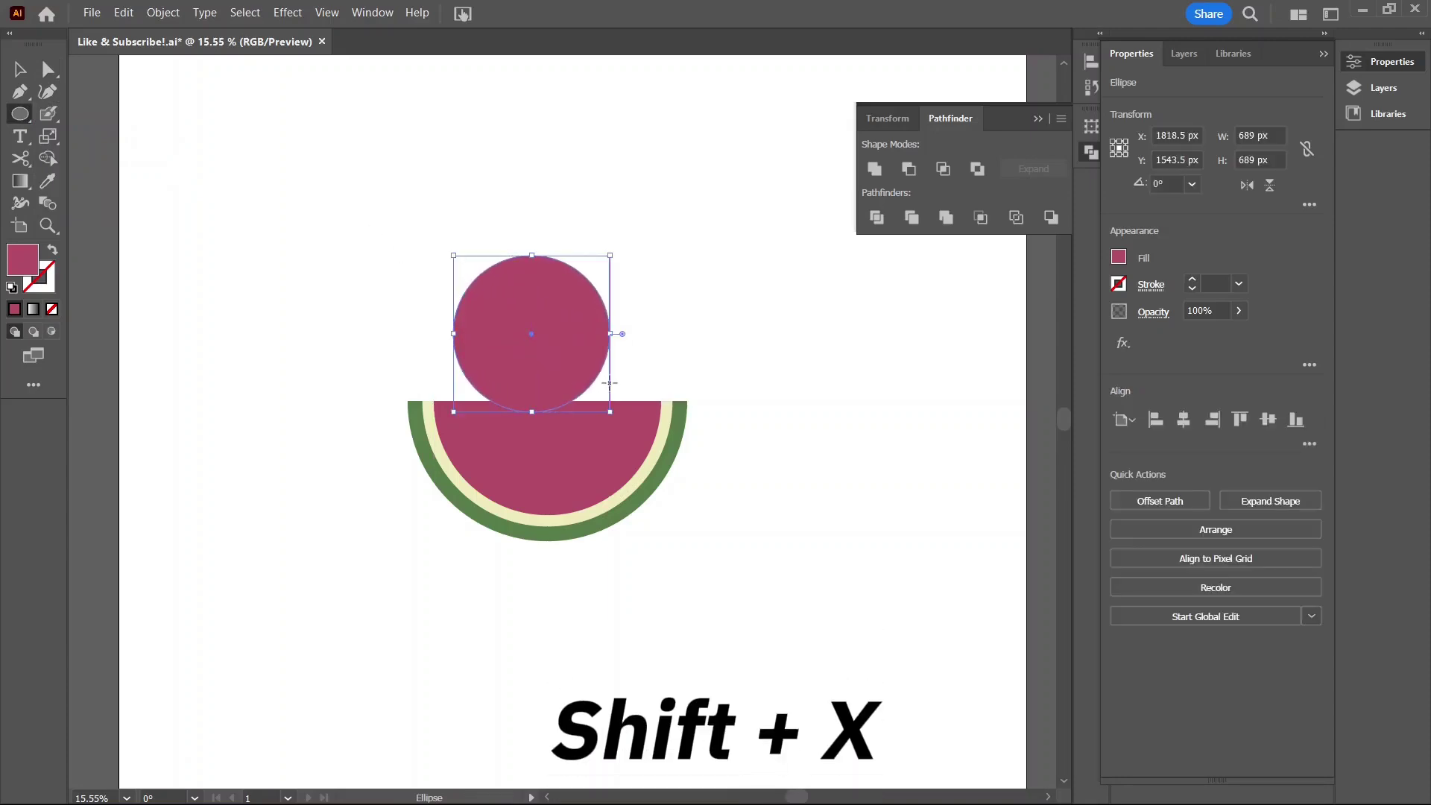
pyautogui.hotkey('shift', 'x')
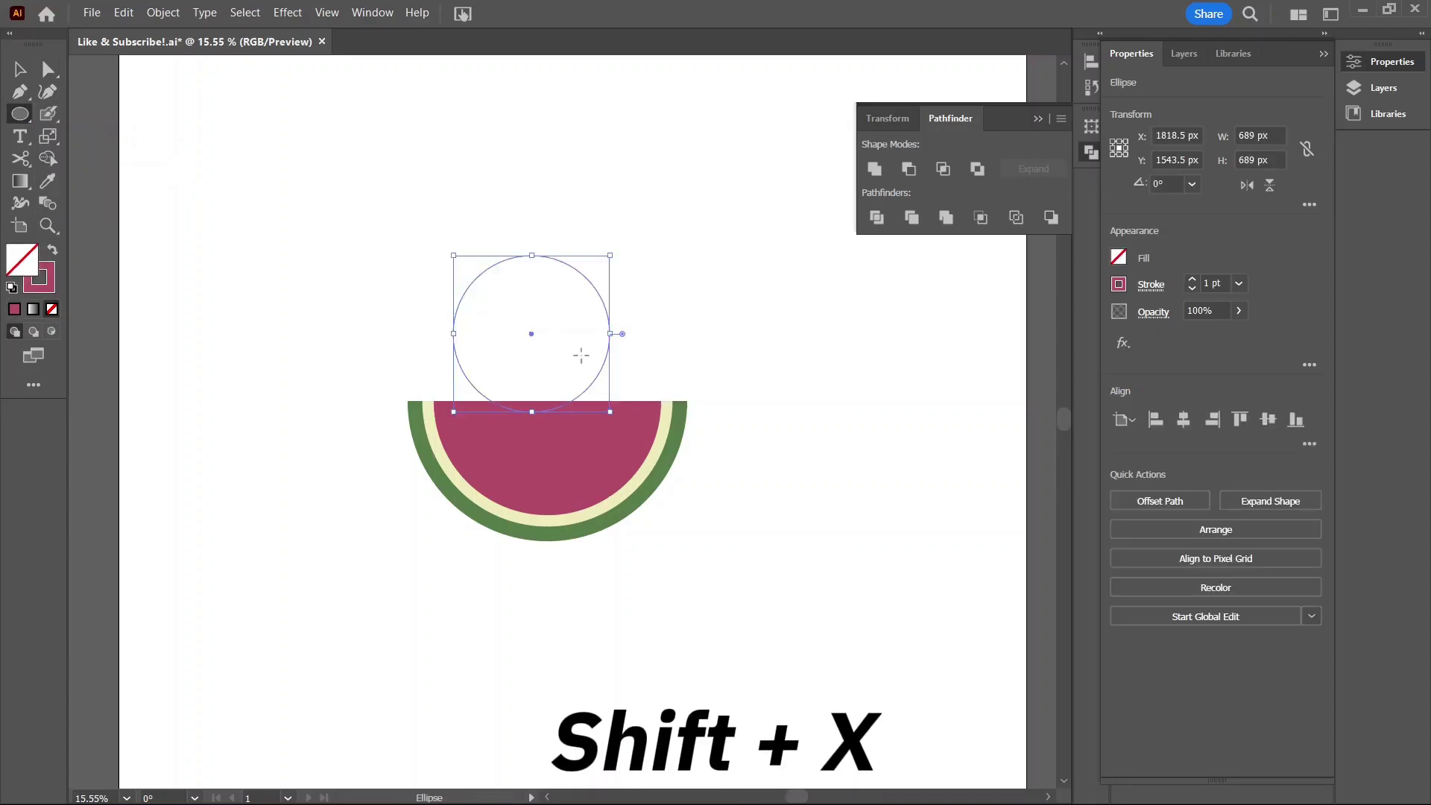
# Set the unfilled circle's width and height to 775 px each.
pyautogui.doubleClick(1258, 135)
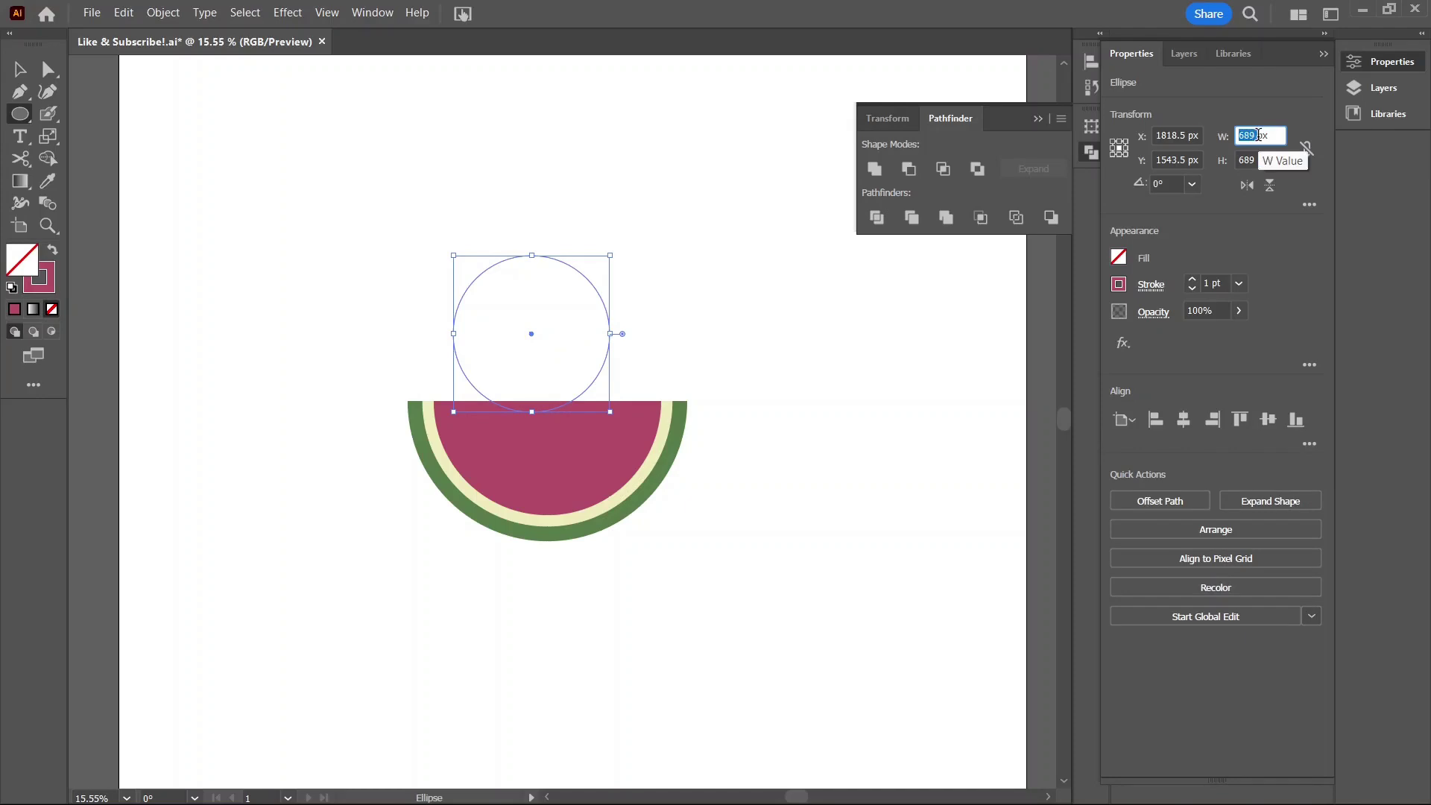
pyautogui.write('775')
pyautogui.press('Tab')
pyautogui.write('775')
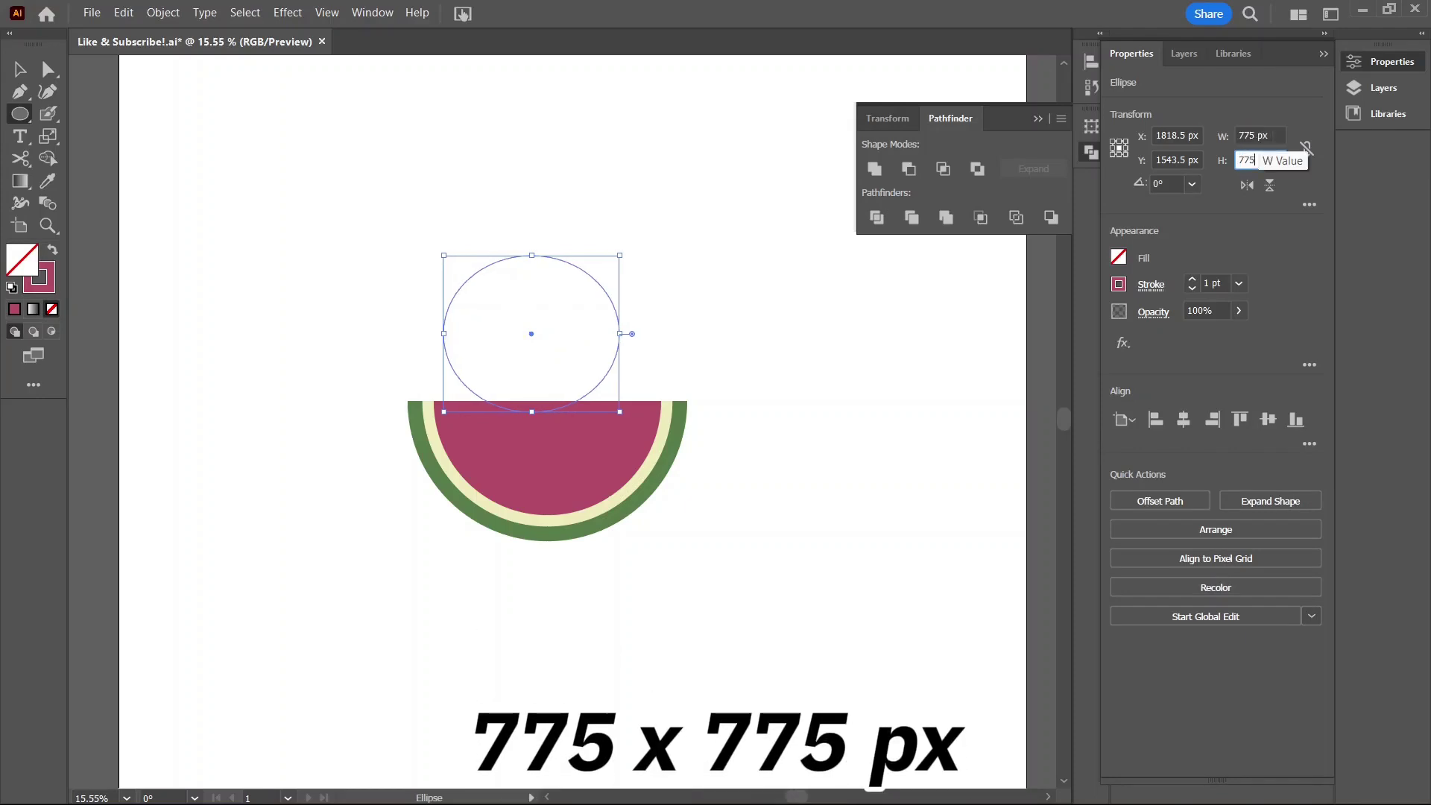
pyautogui.press('Return')
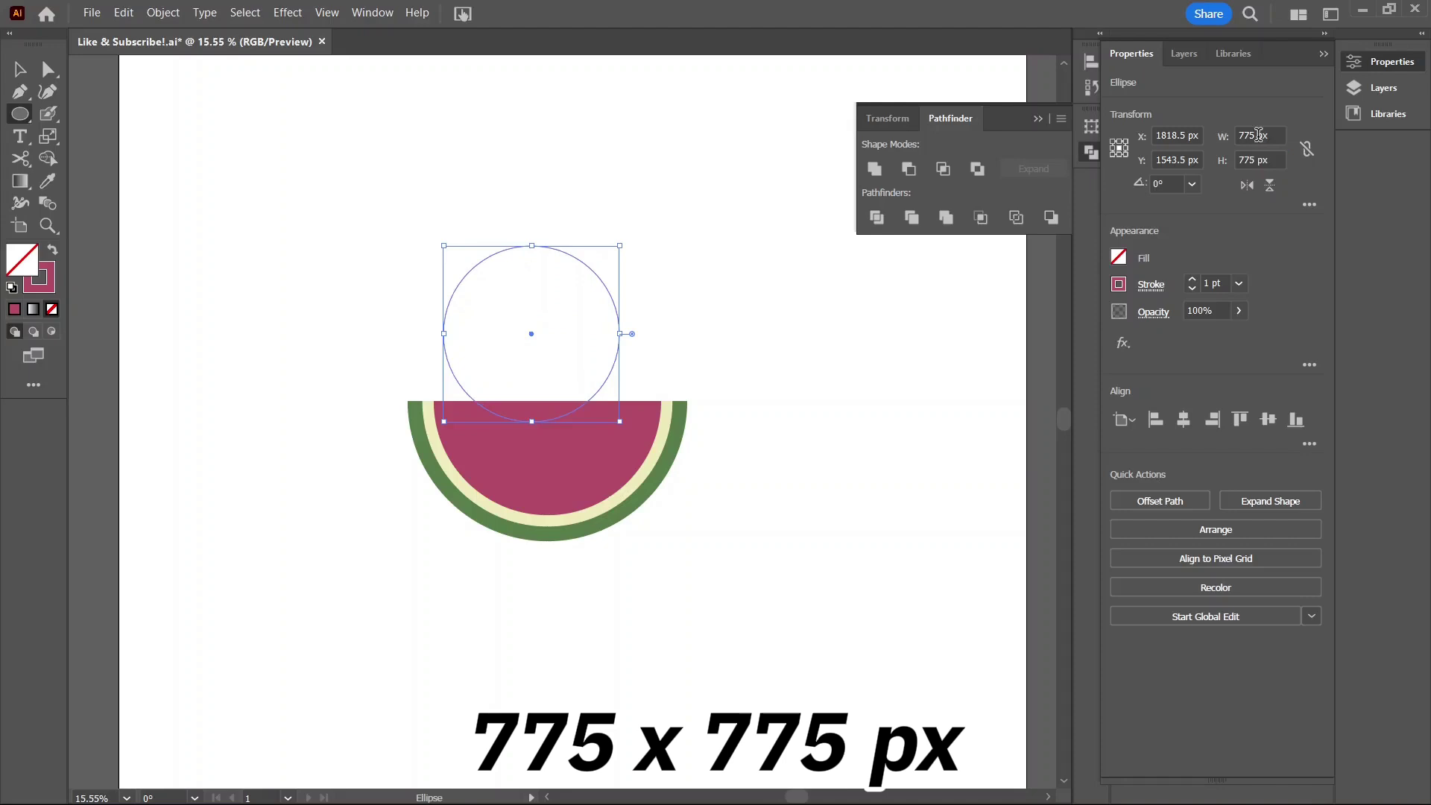
# Move the 775 px circle so its centre sits on the slice's flat edge, and align all the shapes to their horizontal centre.
pyautogui.press('v')
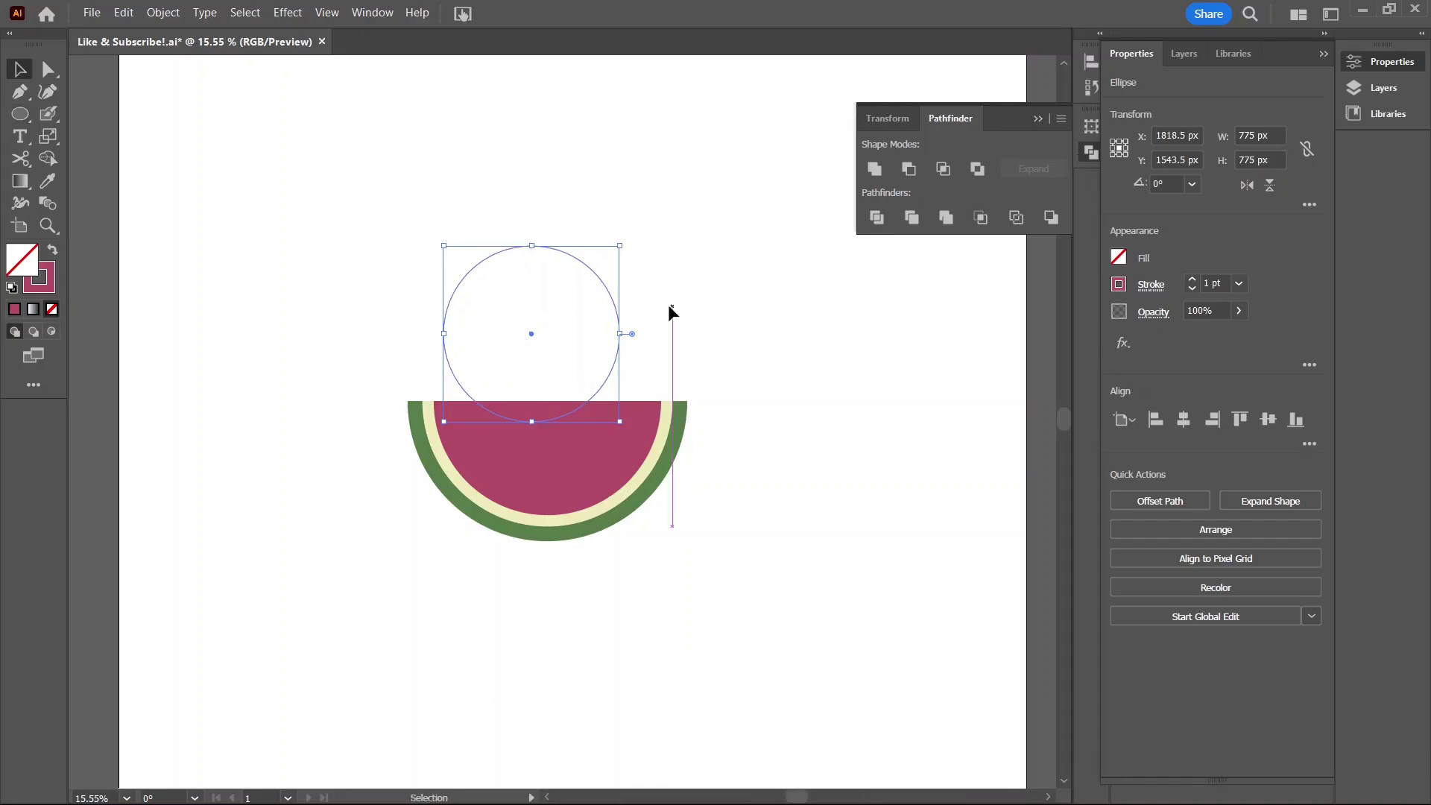
pyautogui.moveTo(615, 303); pyautogui.dragTo(636, 375)
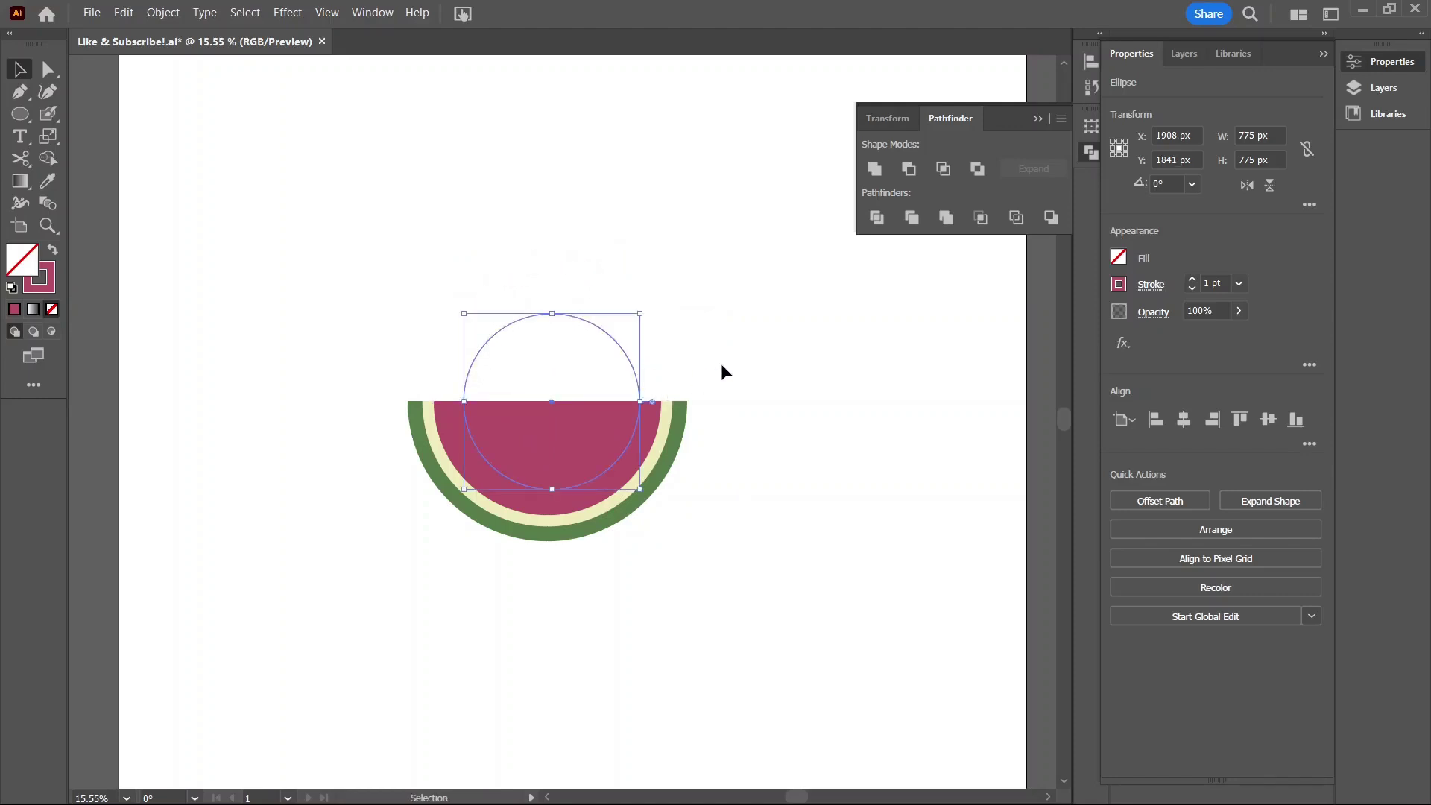
pyautogui.moveTo(339, 265); pyautogui.dragTo(793, 569)
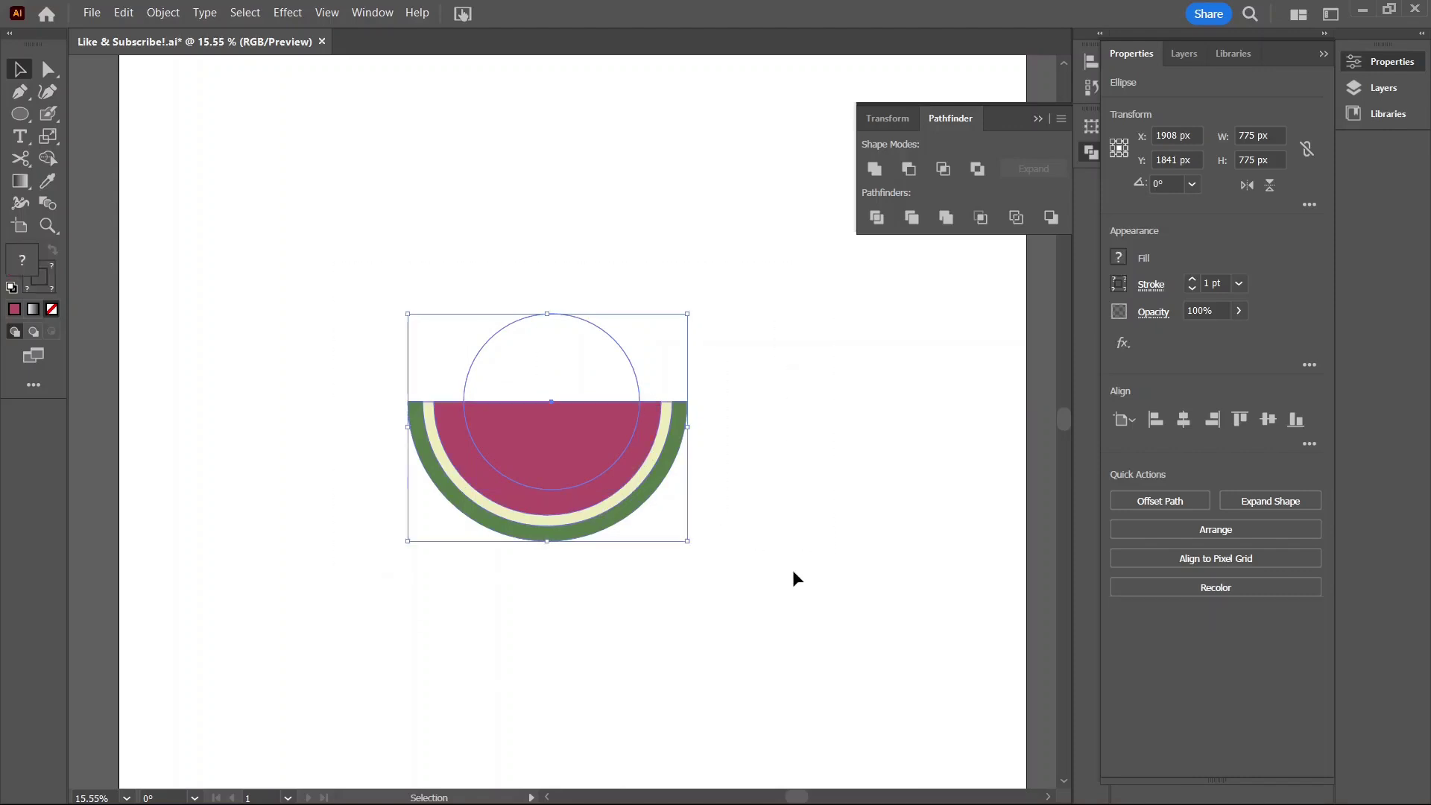
pyautogui.click(1089, 64)
pyautogui.click(909, 101)
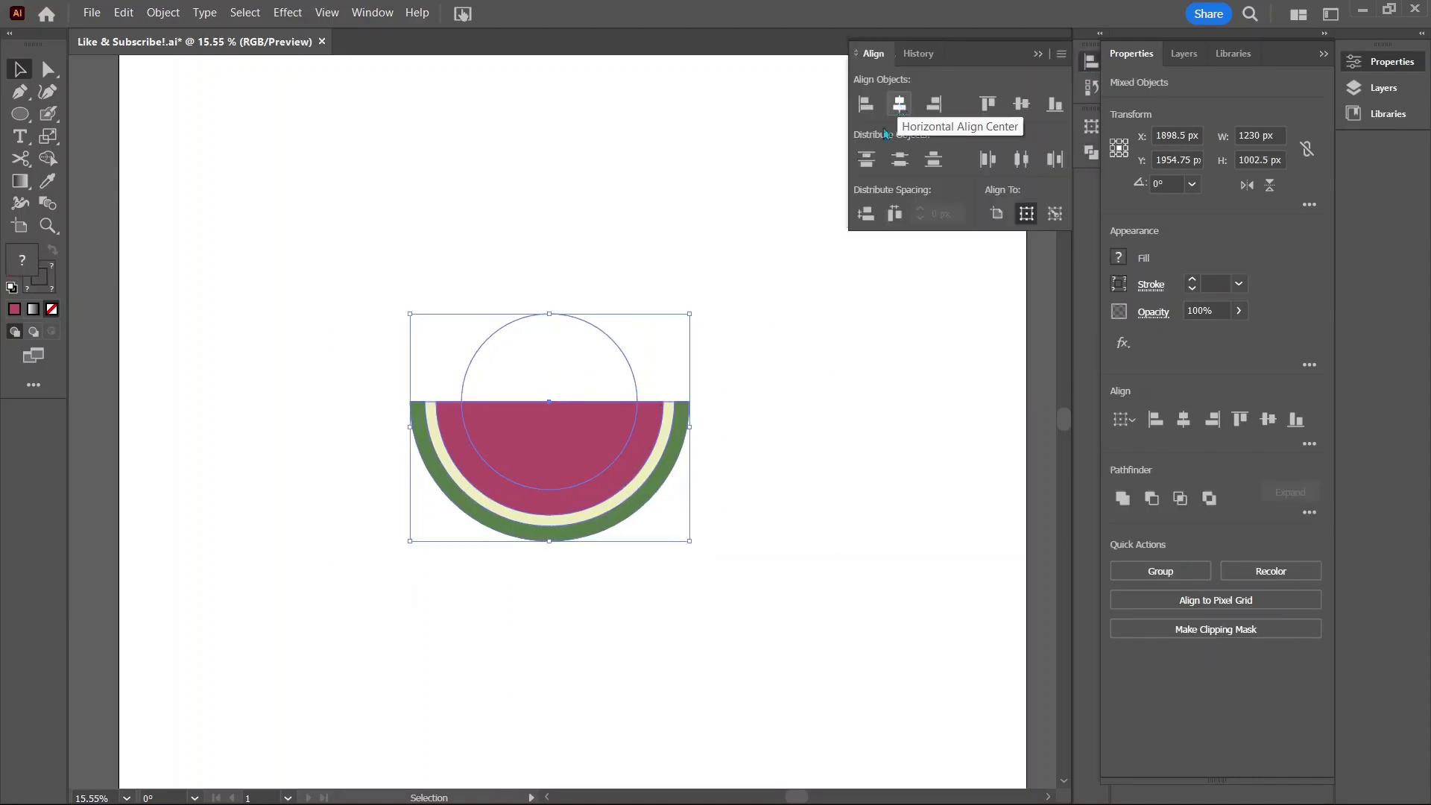
pyautogui.click(738, 452)
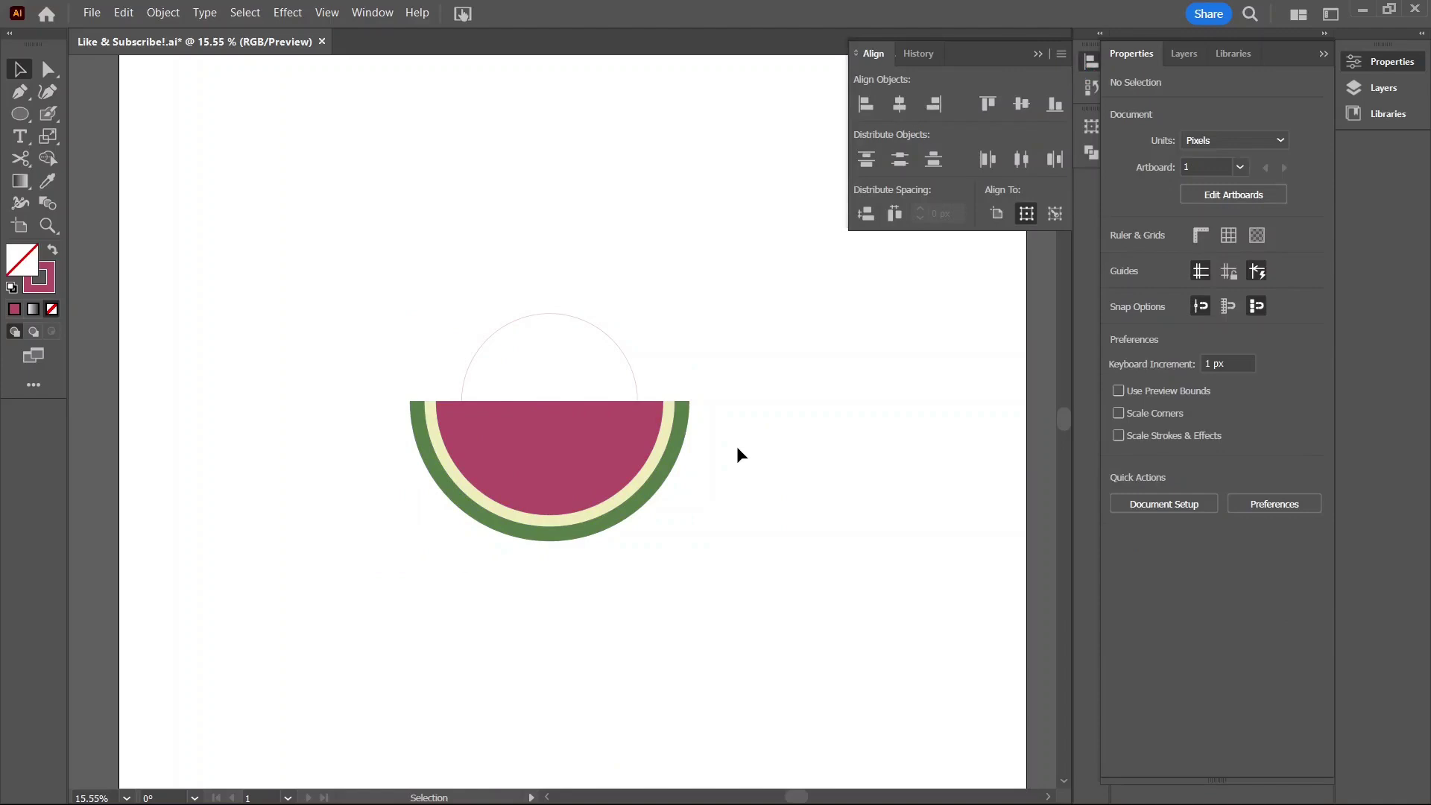
# Draw a small ellipse beside the watermelon slice and size it to 55 px wide and 85 px high.
pyautogui.click(21, 113)
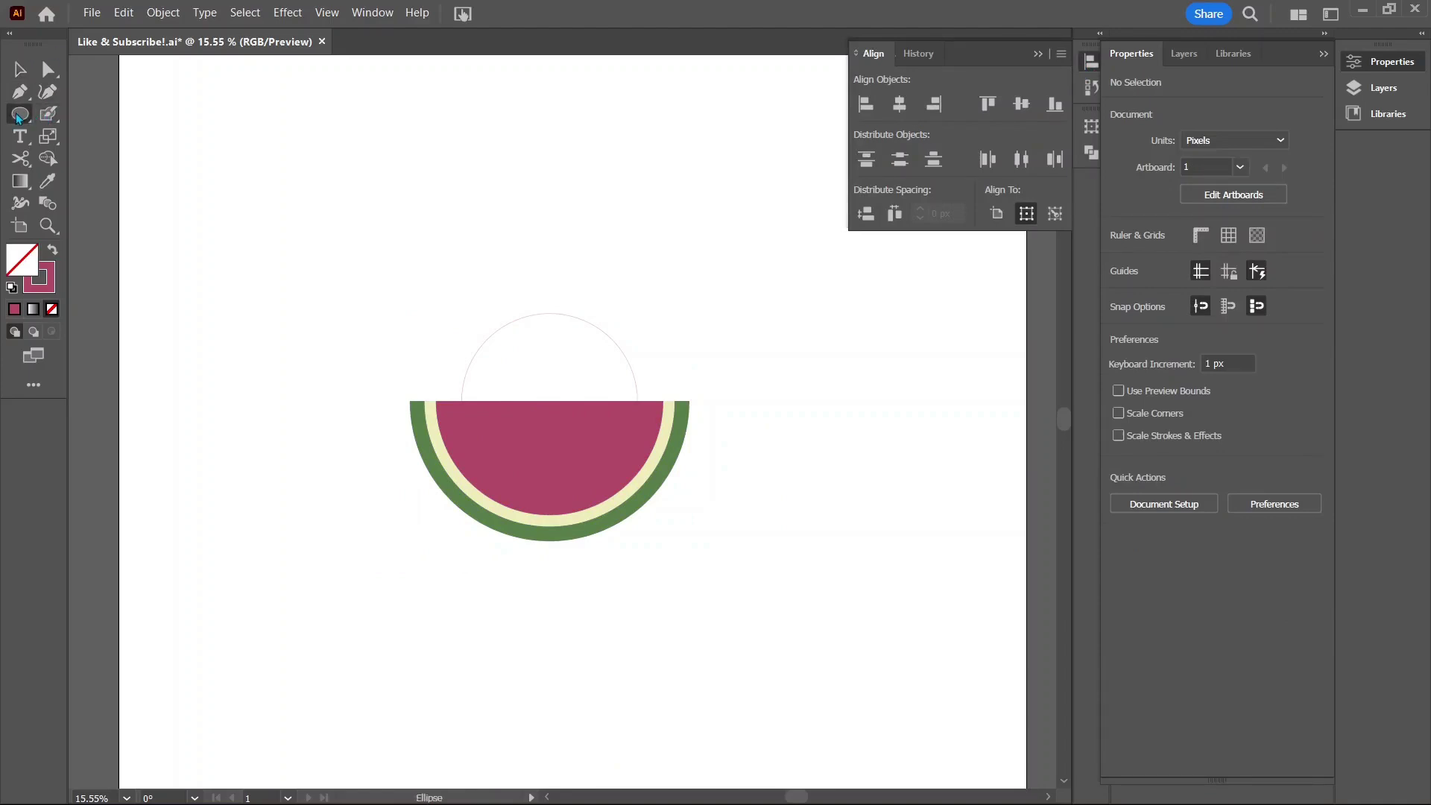
pyautogui.click(104, 131)
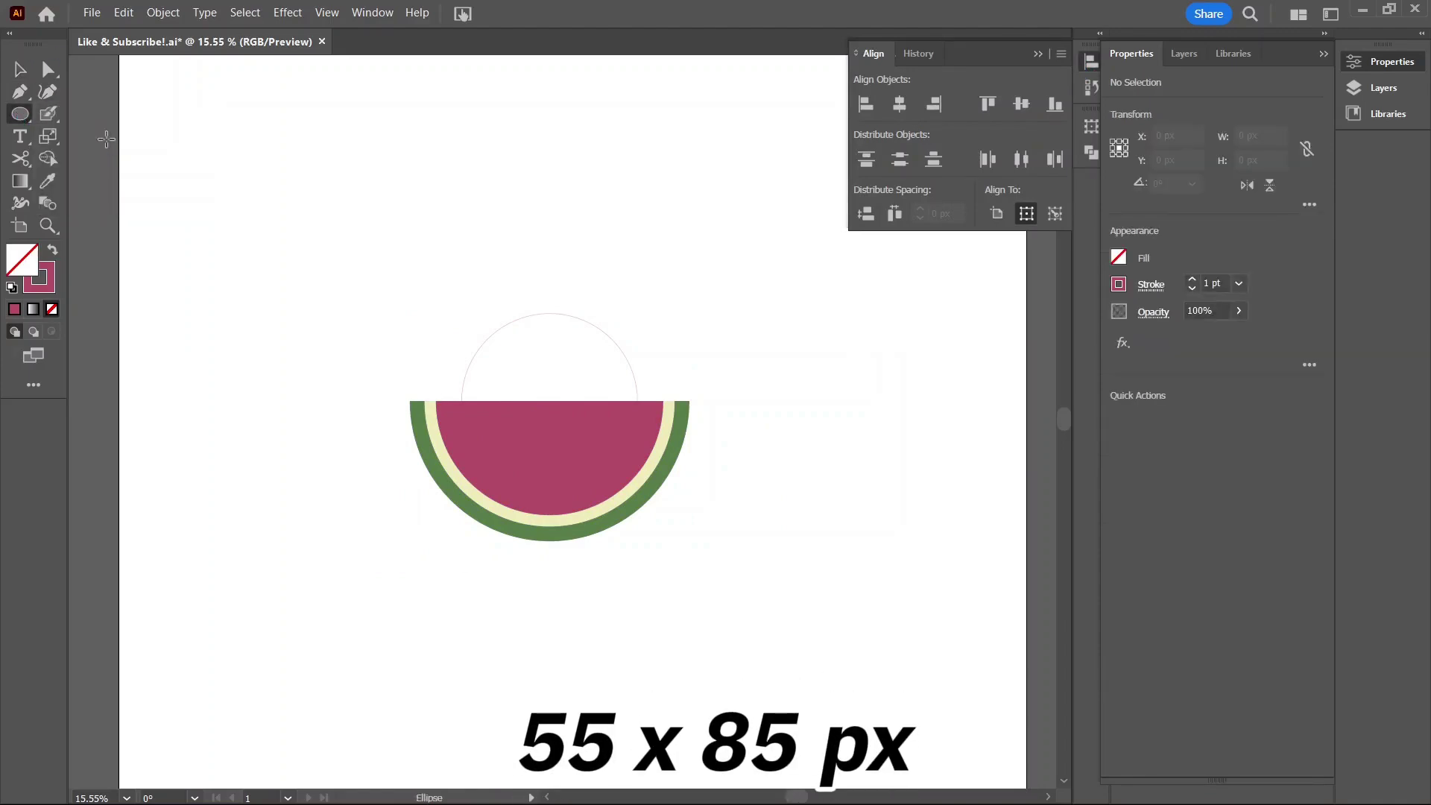
pyautogui.moveTo(340, 361); pyautogui.dragTo(364, 391)
pyautogui.click(1264, 137)
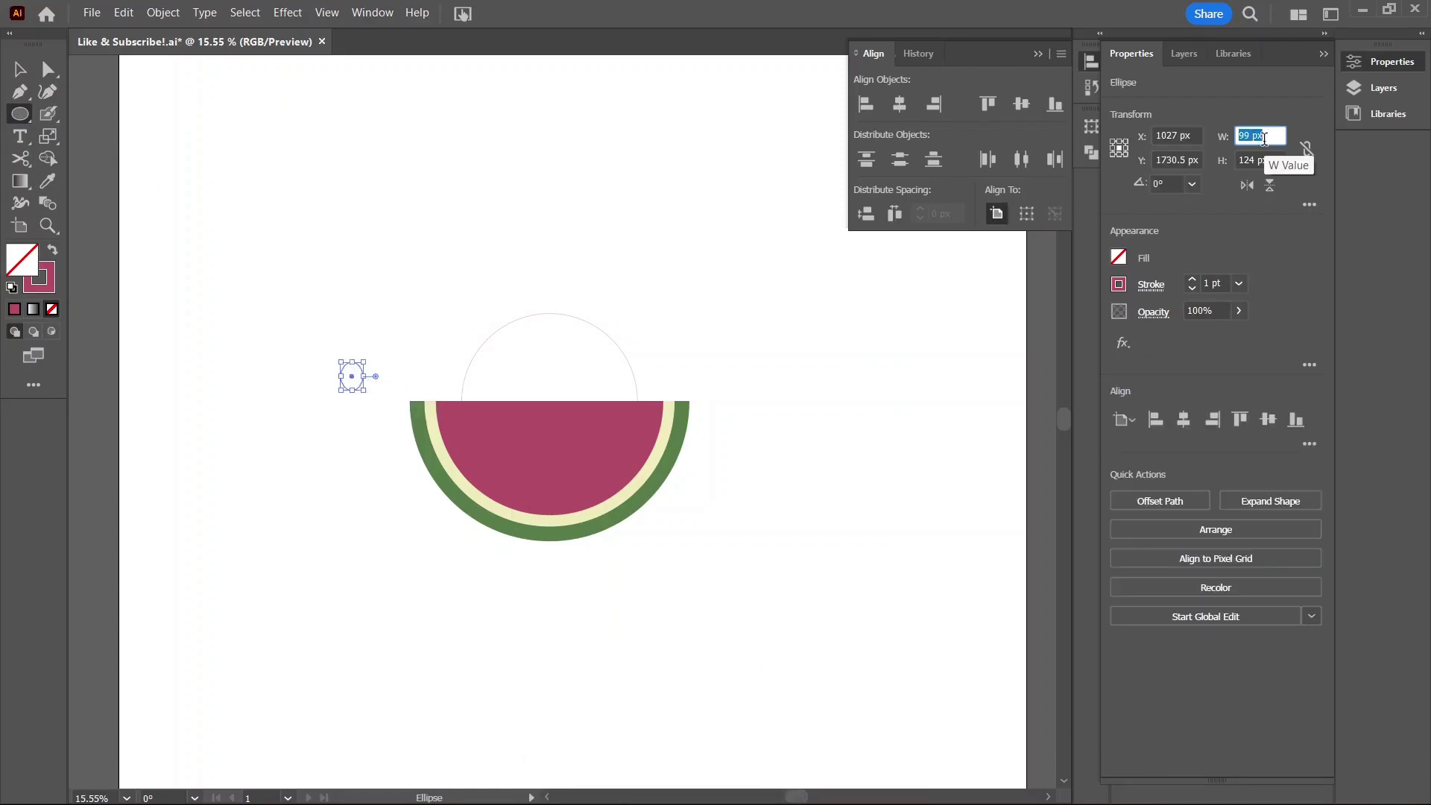
pyautogui.write('55')
pyautogui.press('Tab')
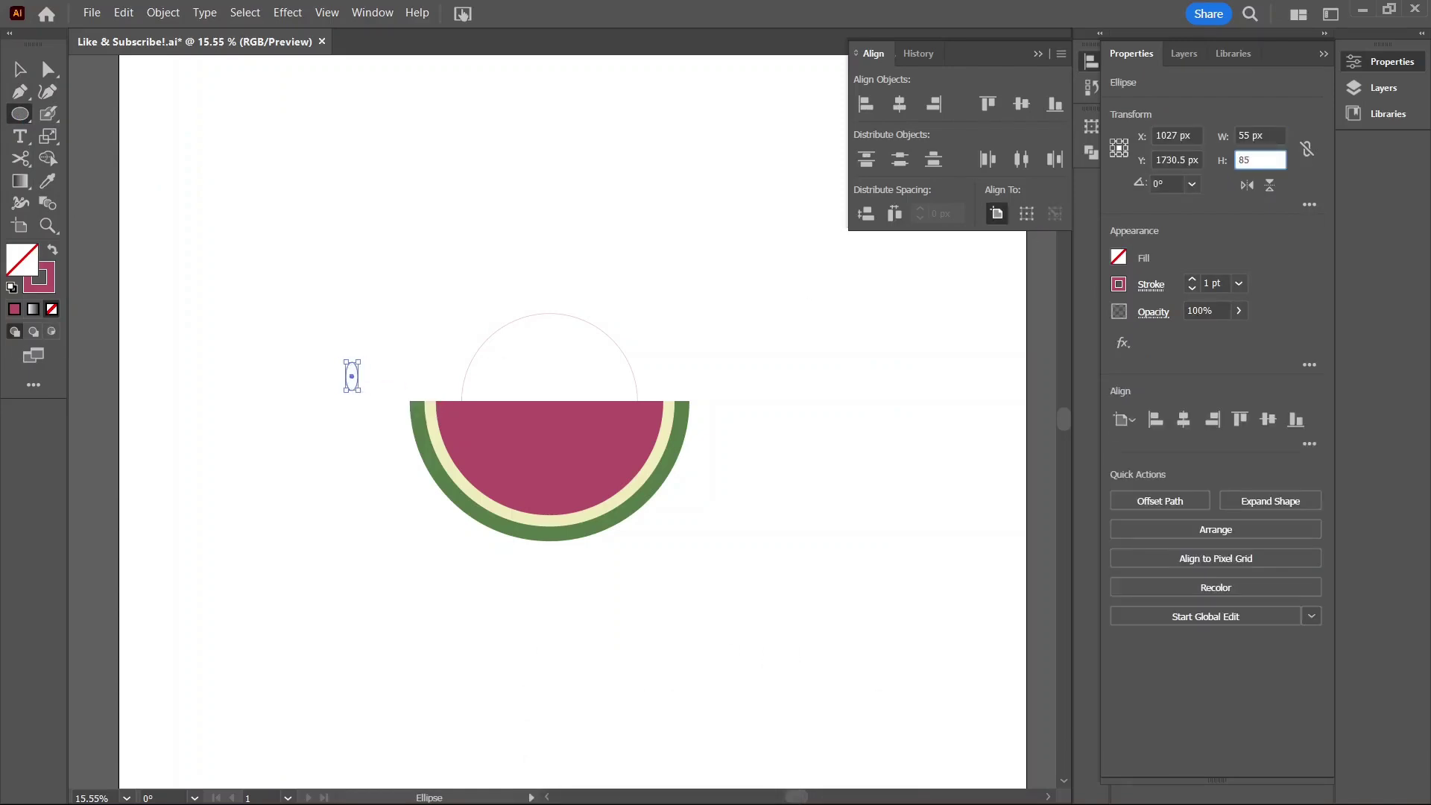
pyautogui.write('85')
pyautogui.press('Return')
# Swap the small ellipse's fill and stroke, and set its fill color to purple #4c2037.
pyautogui.press('z')
pyautogui.moveTo(336, 374); pyautogui.dragTo(490, 471)
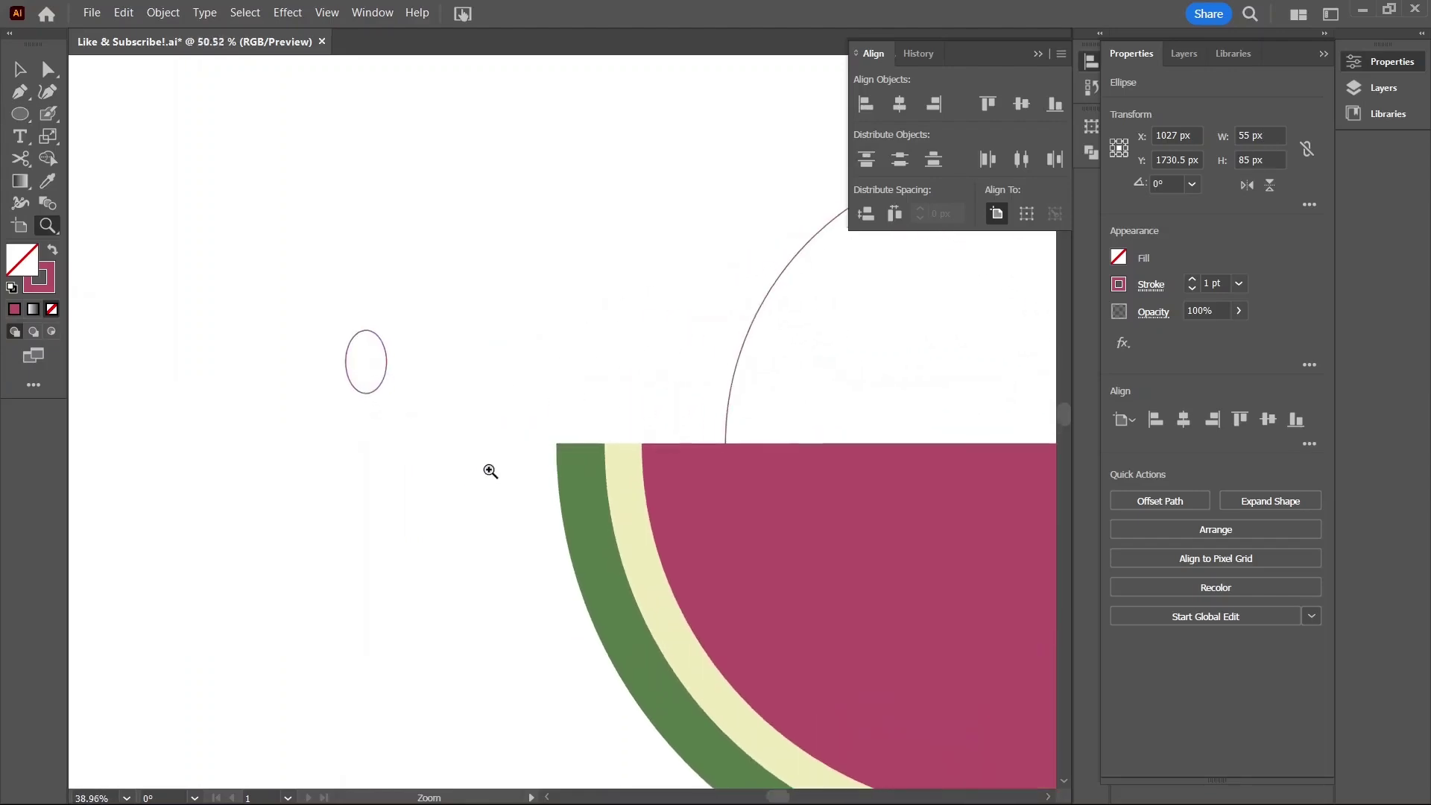
pyautogui.click(54, 252)
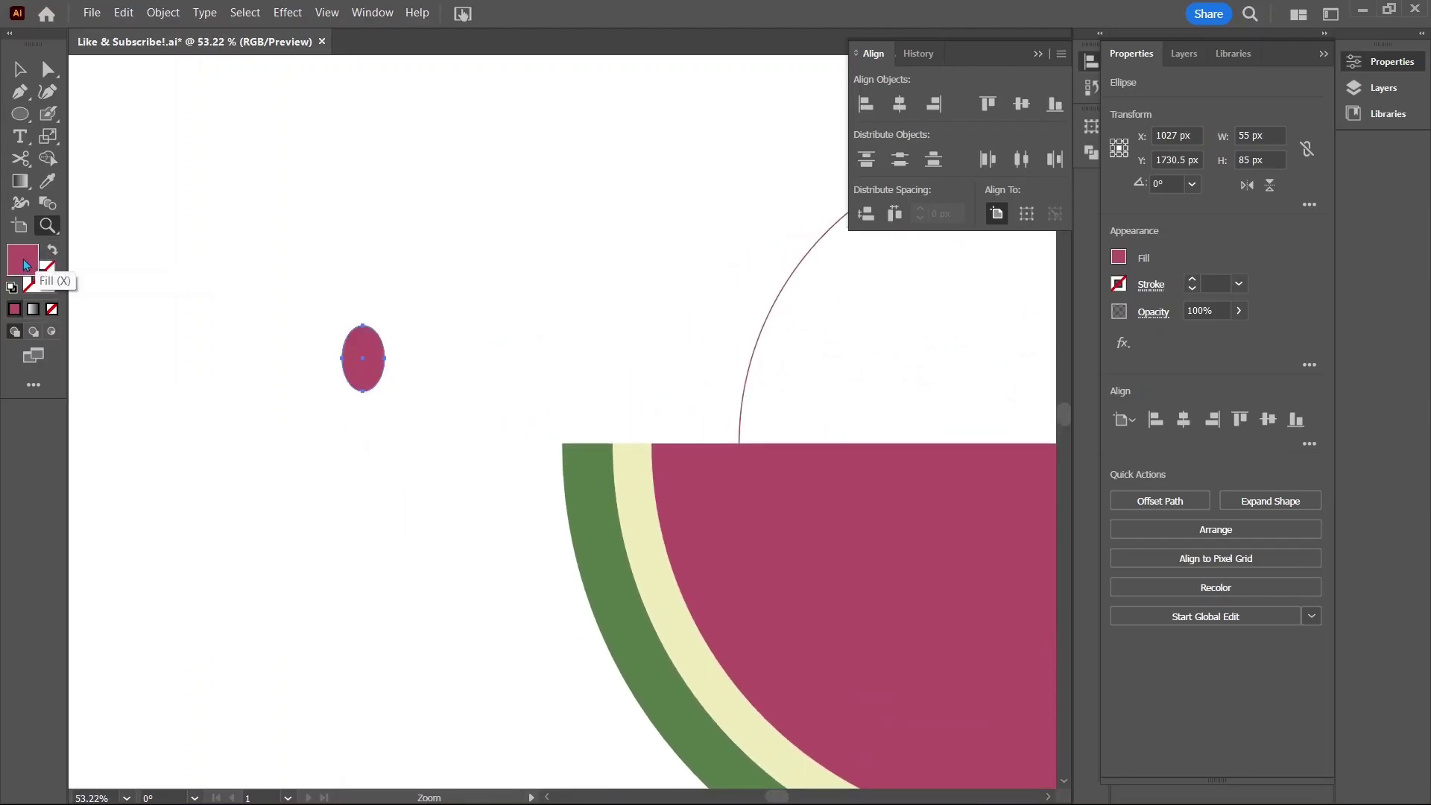
pyautogui.doubleClick(23, 260)
pyautogui.write('4')
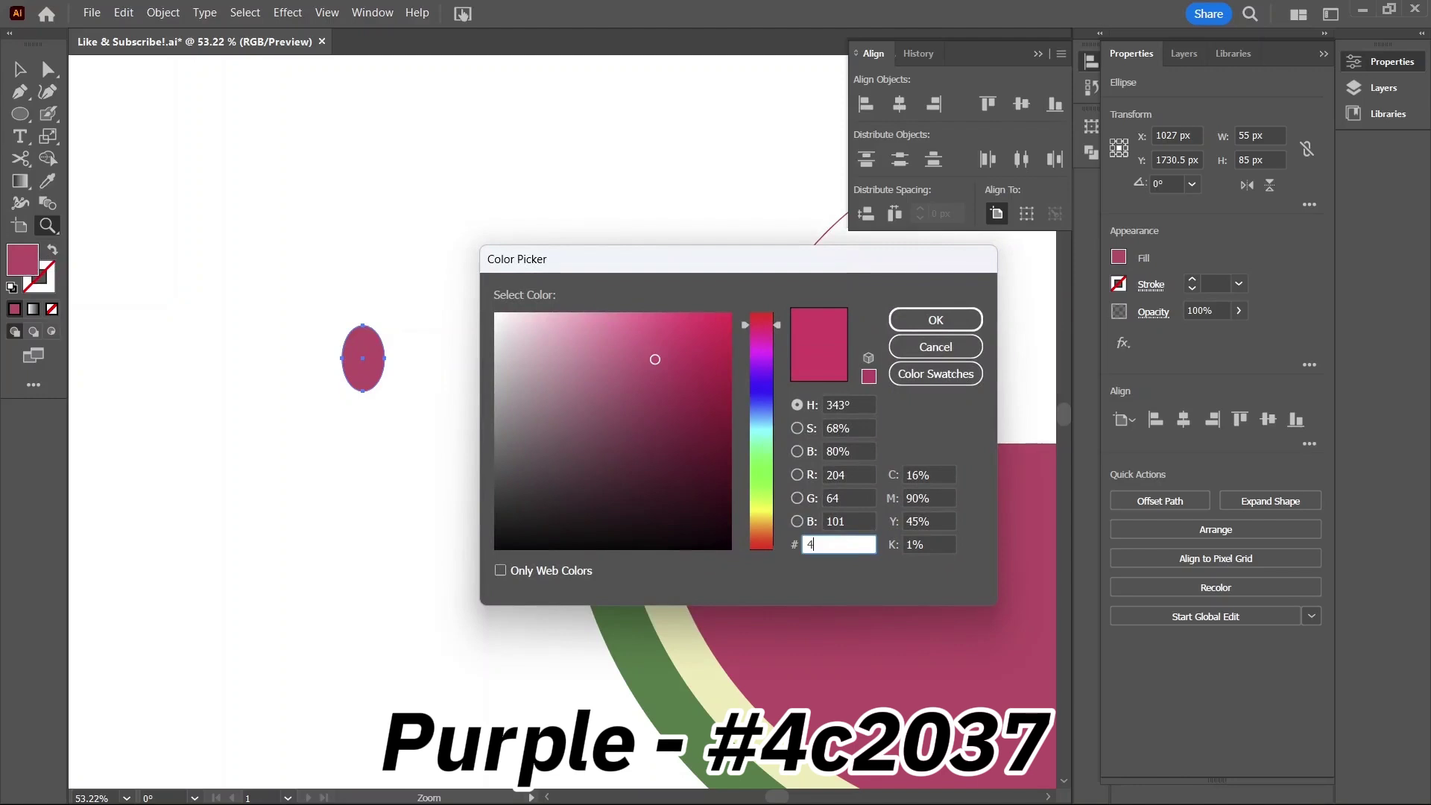
pyautogui.write('c2037')
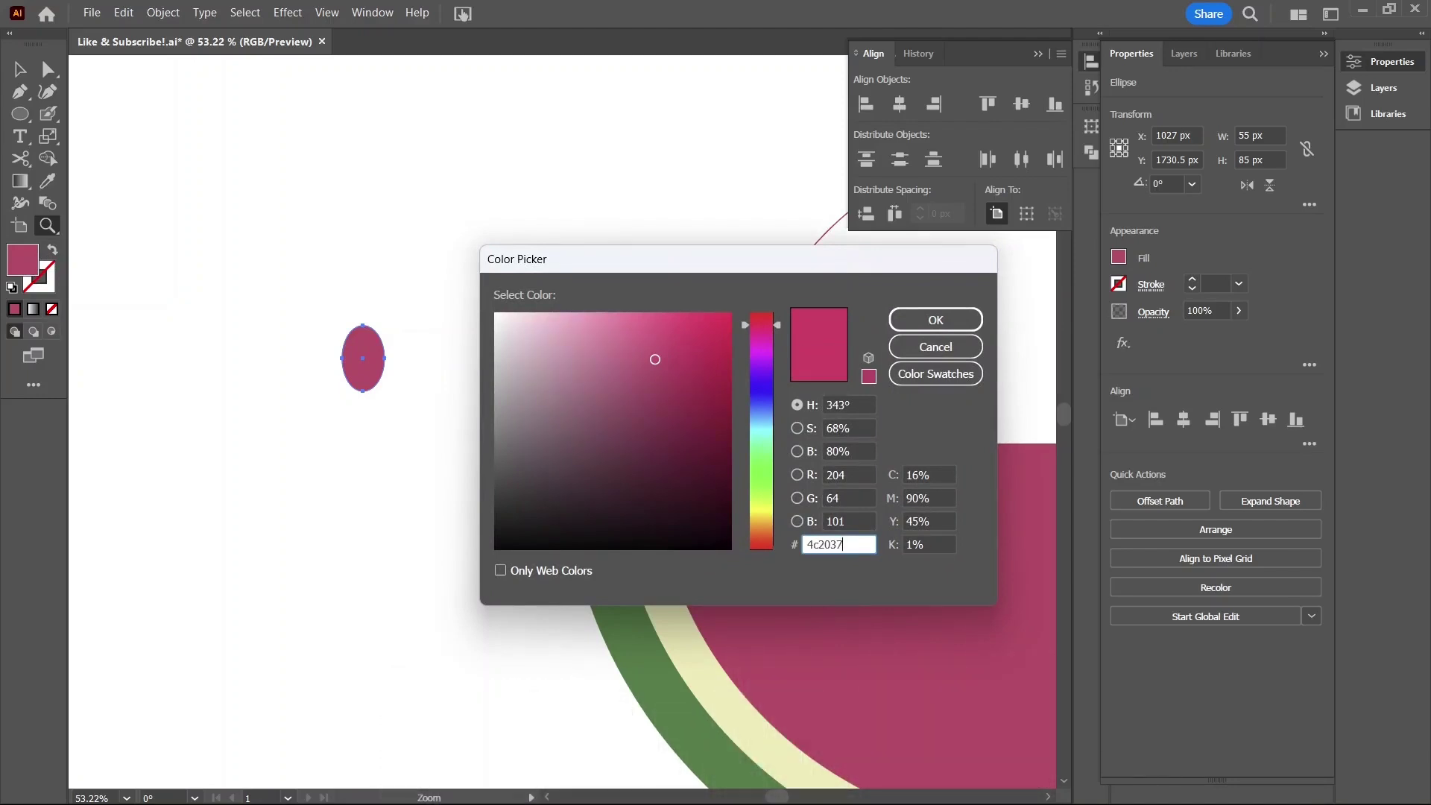
pyautogui.press('Return')
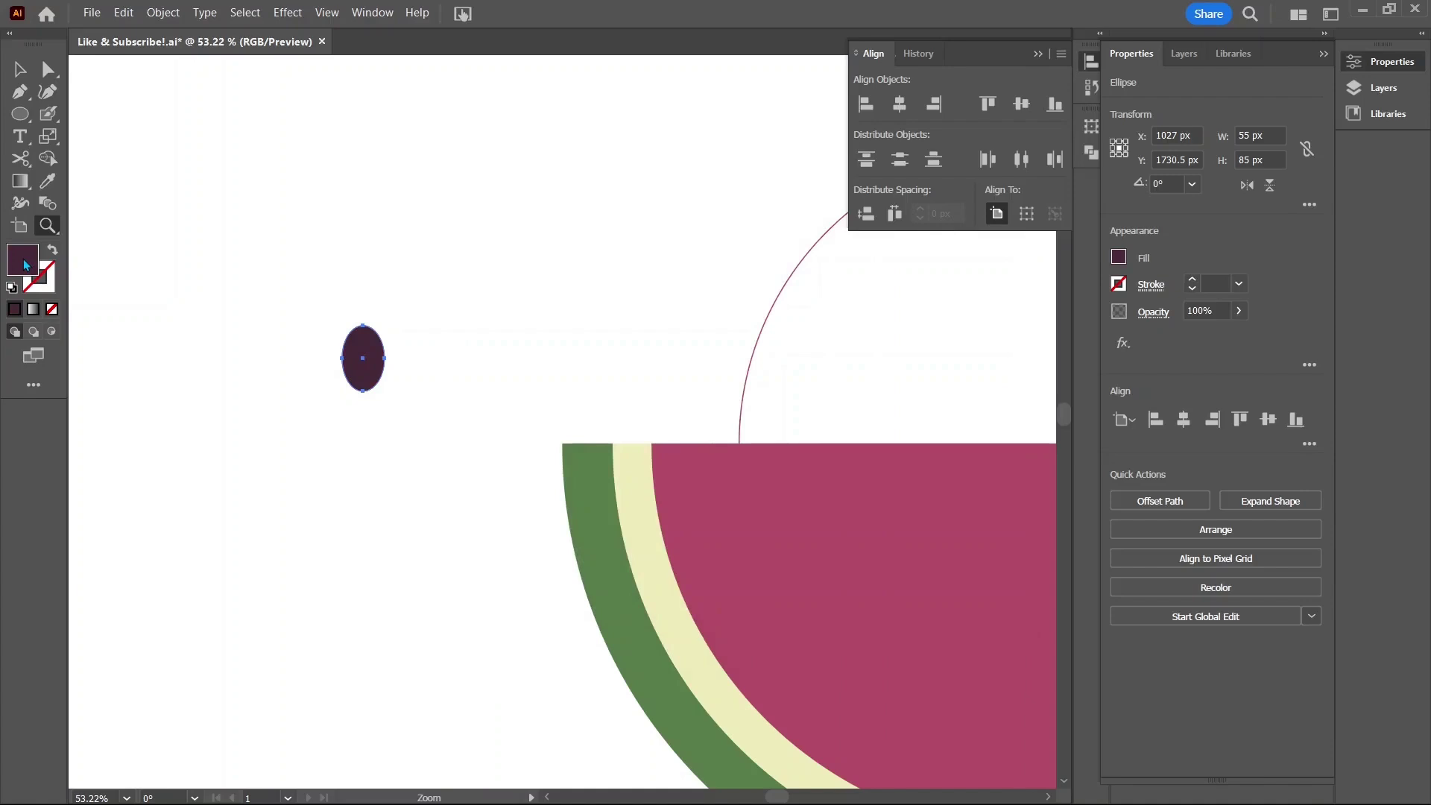
# Lower the ellipse's two side anchor points slightly to form a seed shape with a narrower upper end.
pyautogui.press('a')
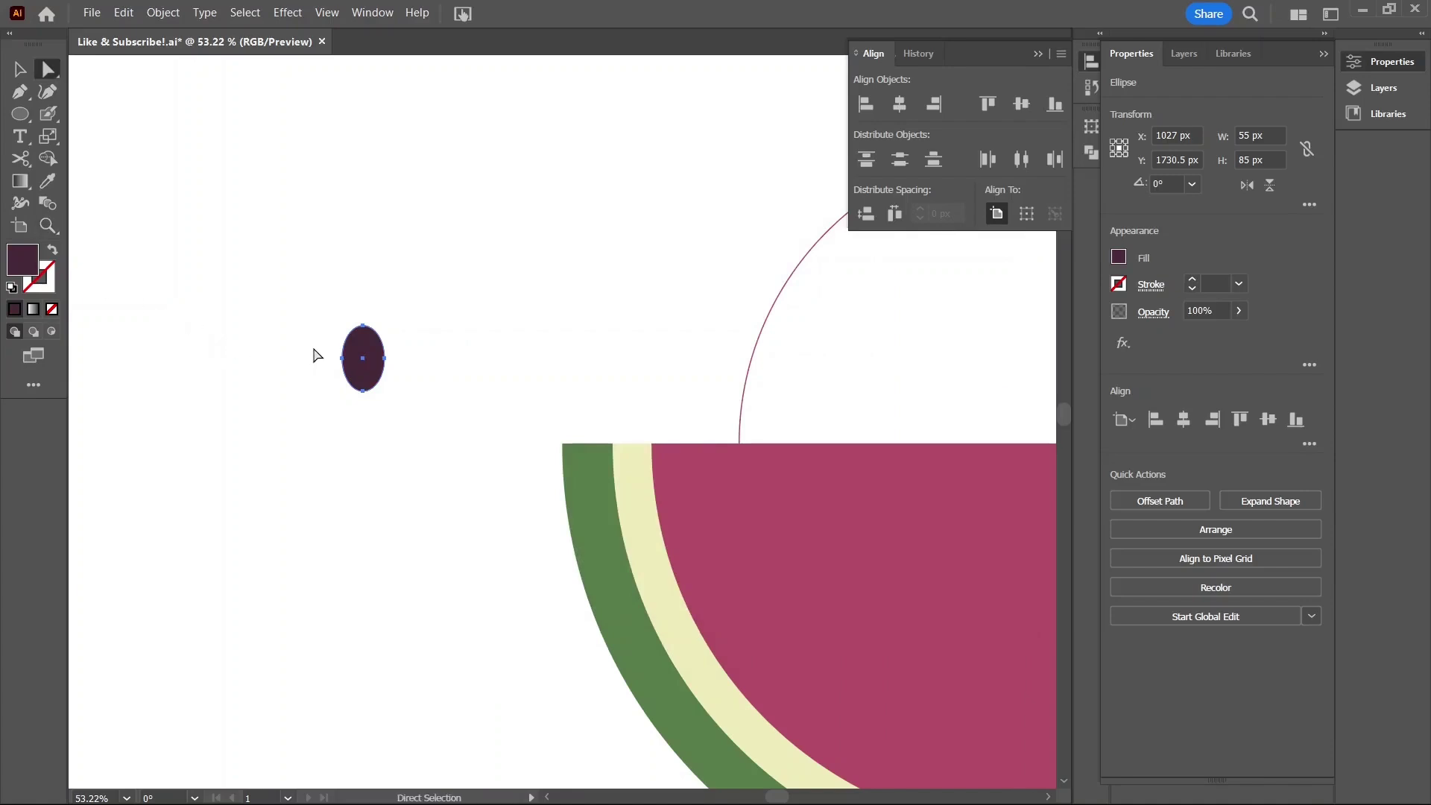
pyautogui.moveTo(313, 347); pyautogui.dragTo(387, 366)
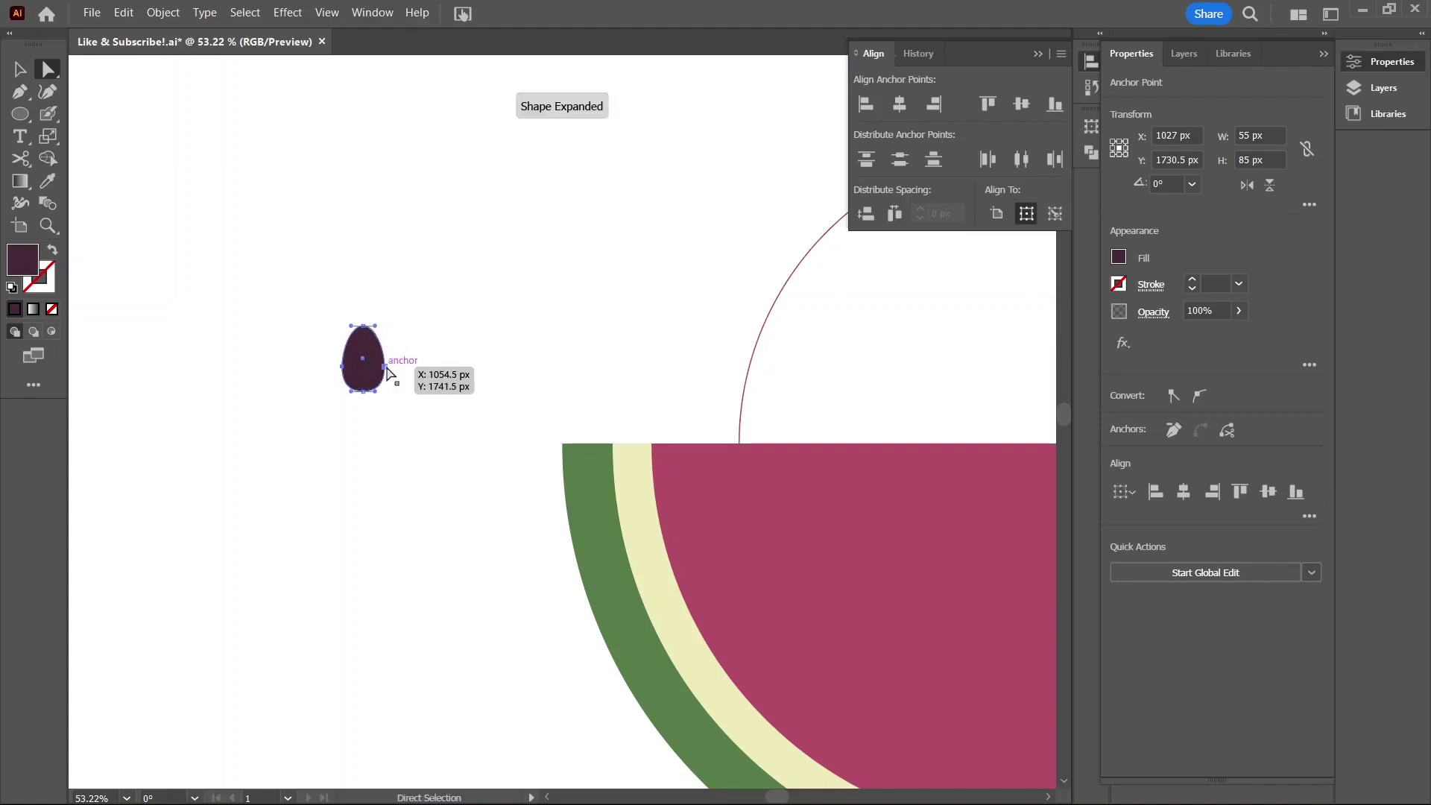
pyautogui.click(419, 400)
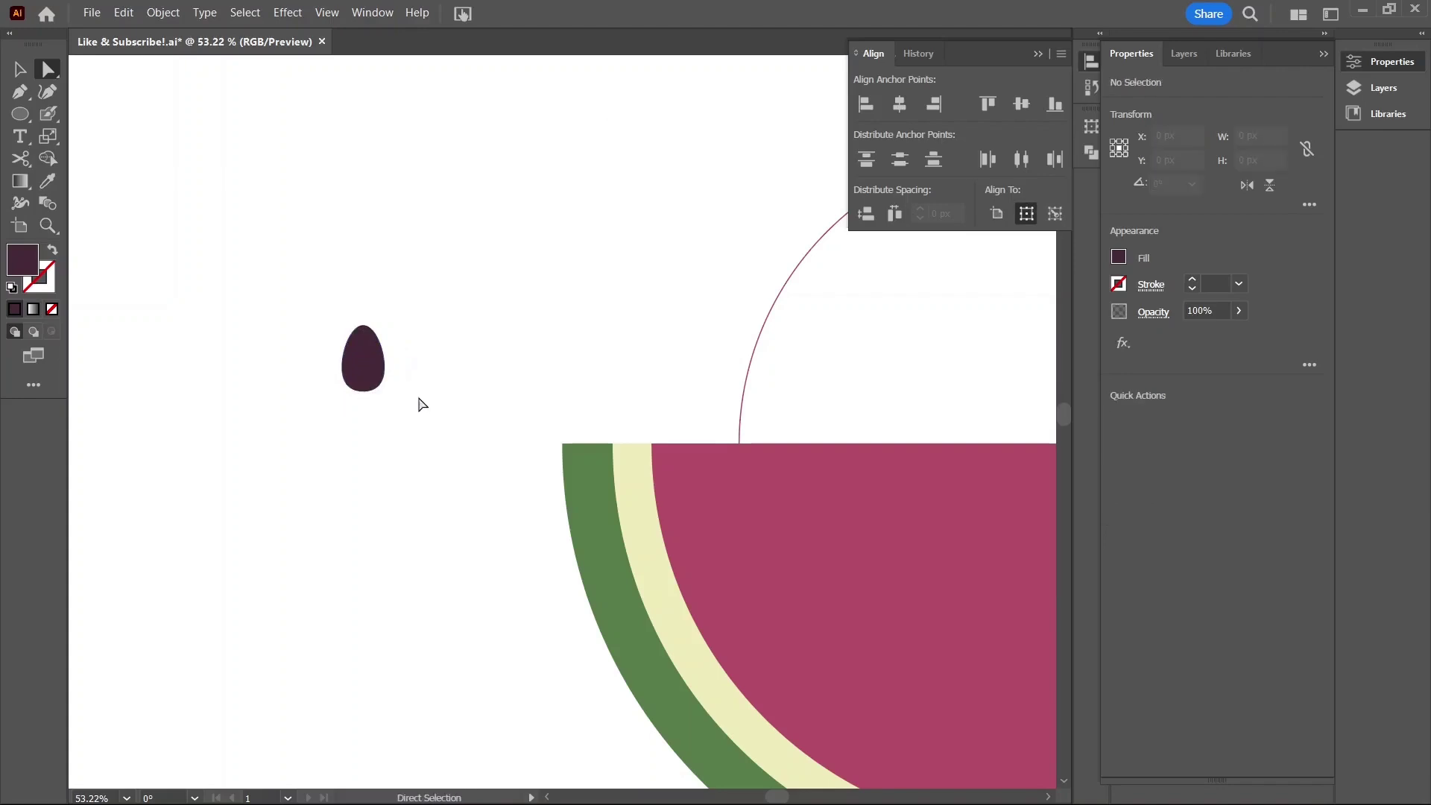
# Rotate the whole seed 180° so its narrow end points down.
pyautogui.moveTo(422, 418); pyautogui.dragTo(310, 291)
pyautogui.press('v')
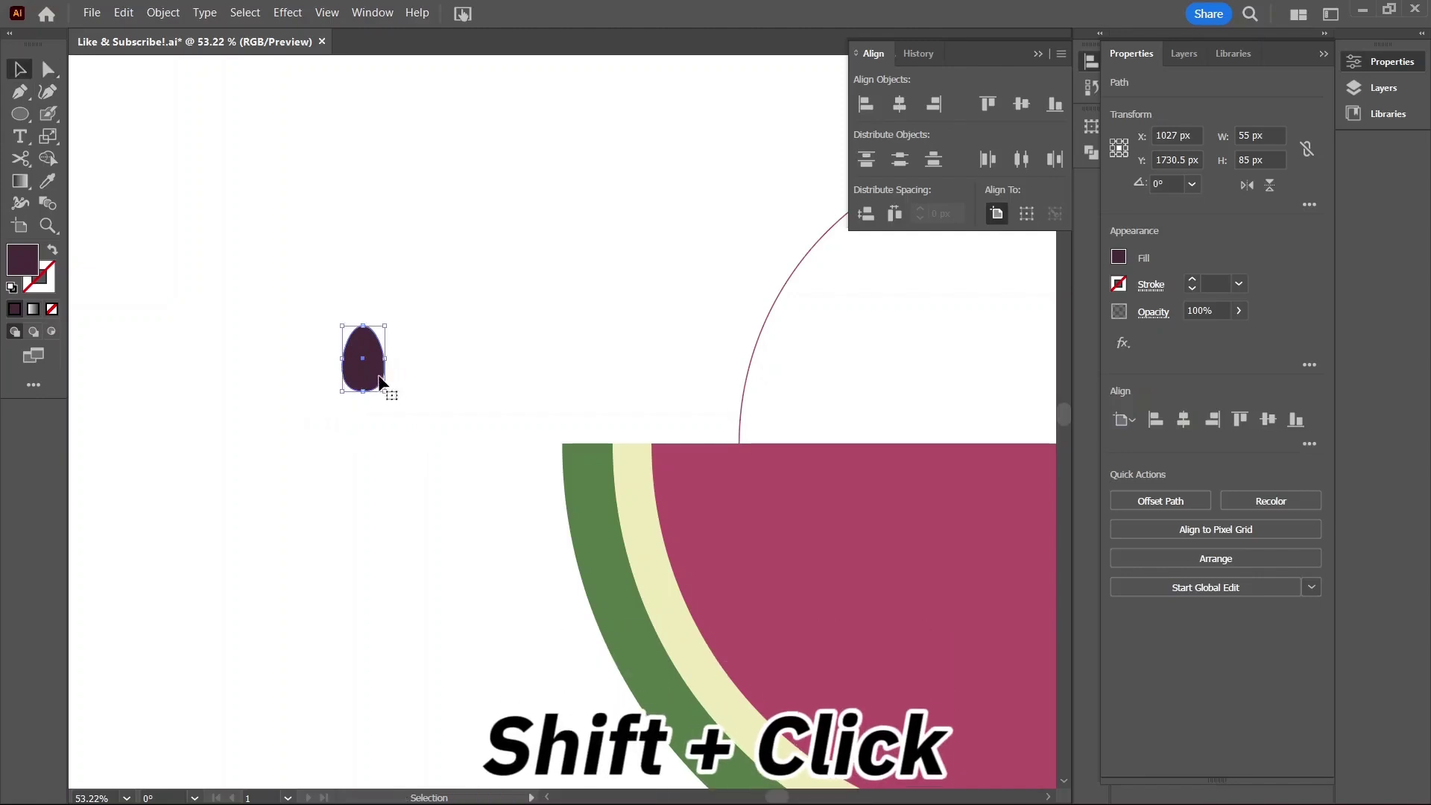
pyautogui.moveTo(391, 397); pyautogui.dragTo(342, 298)
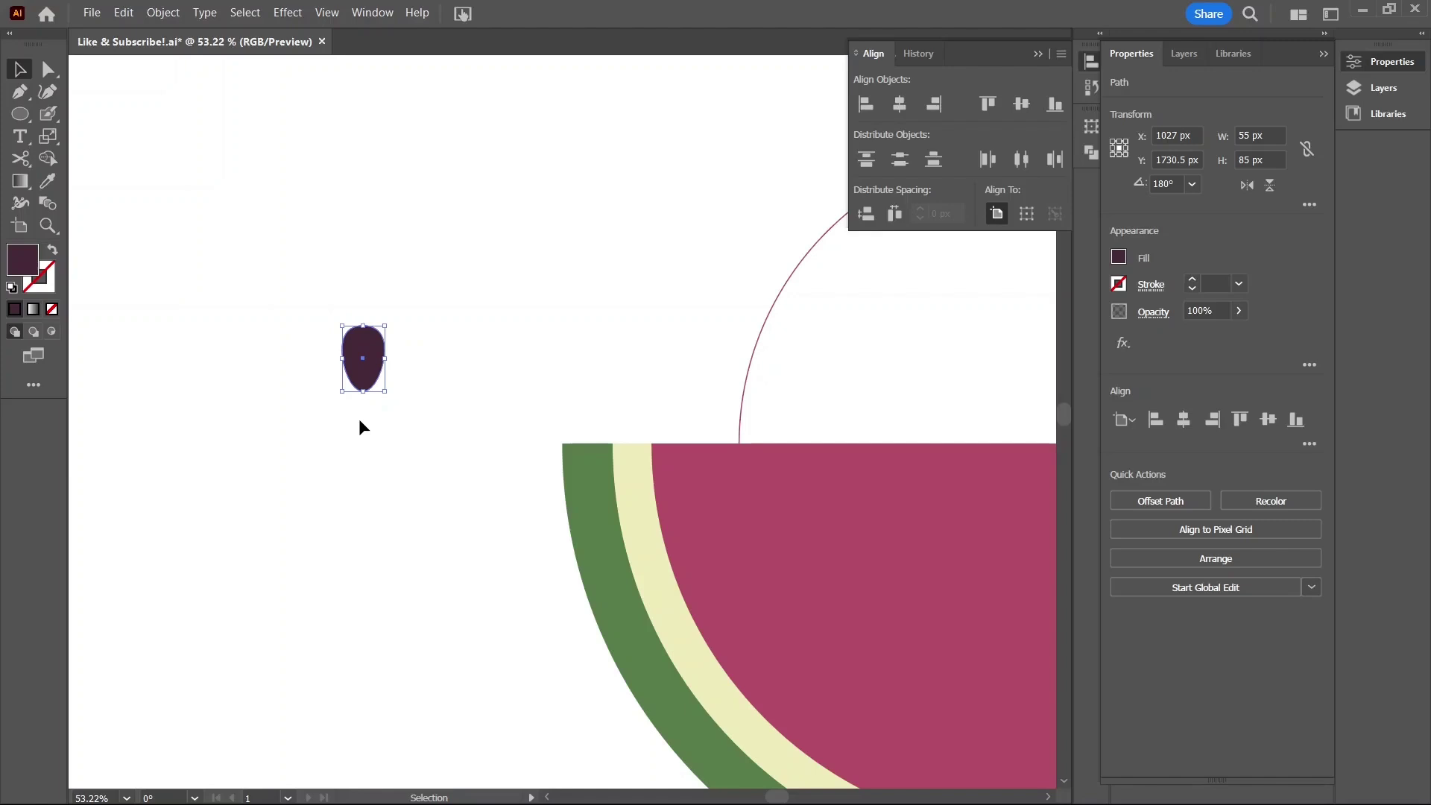
# Move the seed just inside the top of the unfilled circle, centred horizontally on it.
pyautogui.moveTo(583, 361); pyautogui.dragTo(400, 373)
pyautogui.moveTo(175, 395); pyautogui.dragTo(665, 358)
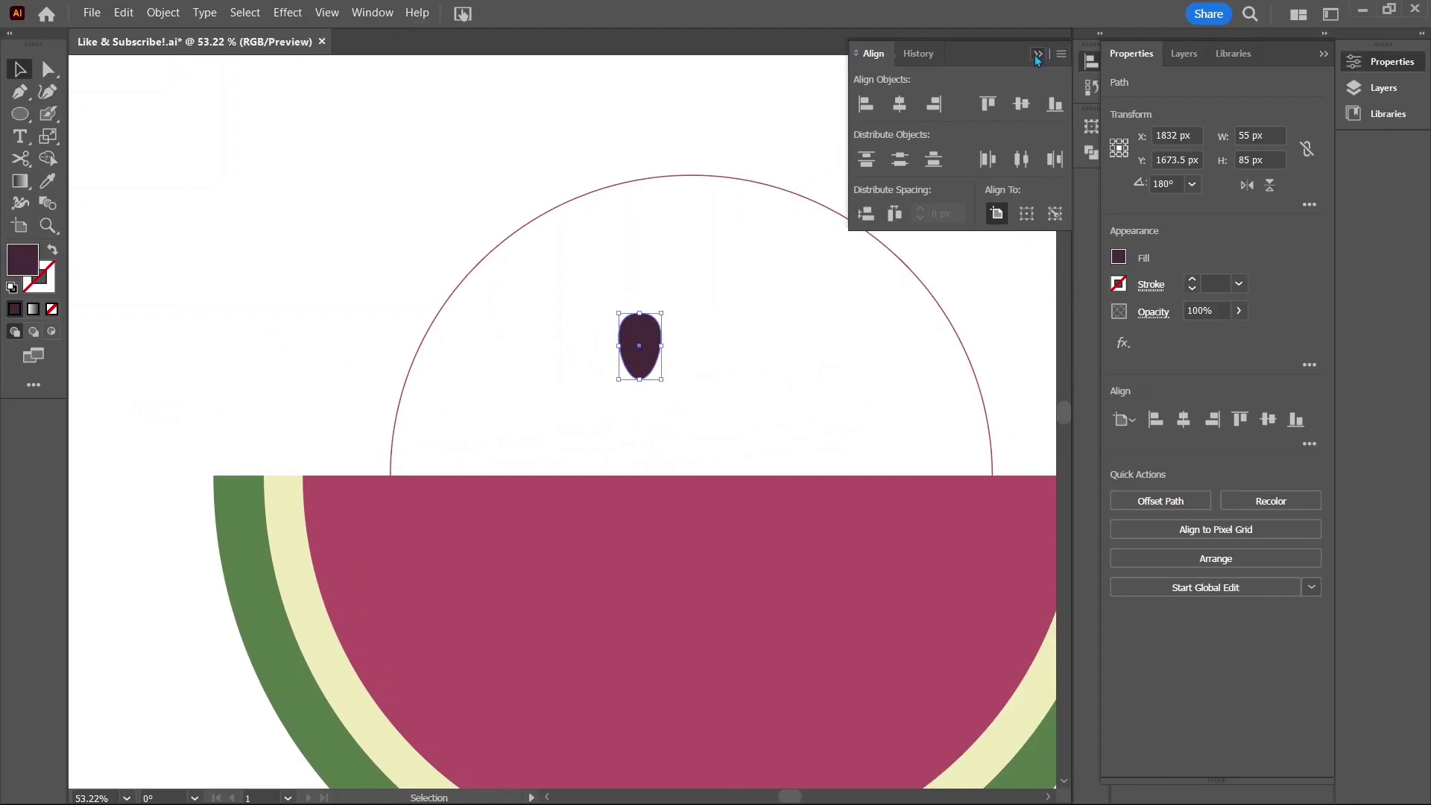
pyautogui.click(1090, 61)
pyautogui.moveTo(651, 361); pyautogui.dragTo(694, 241)
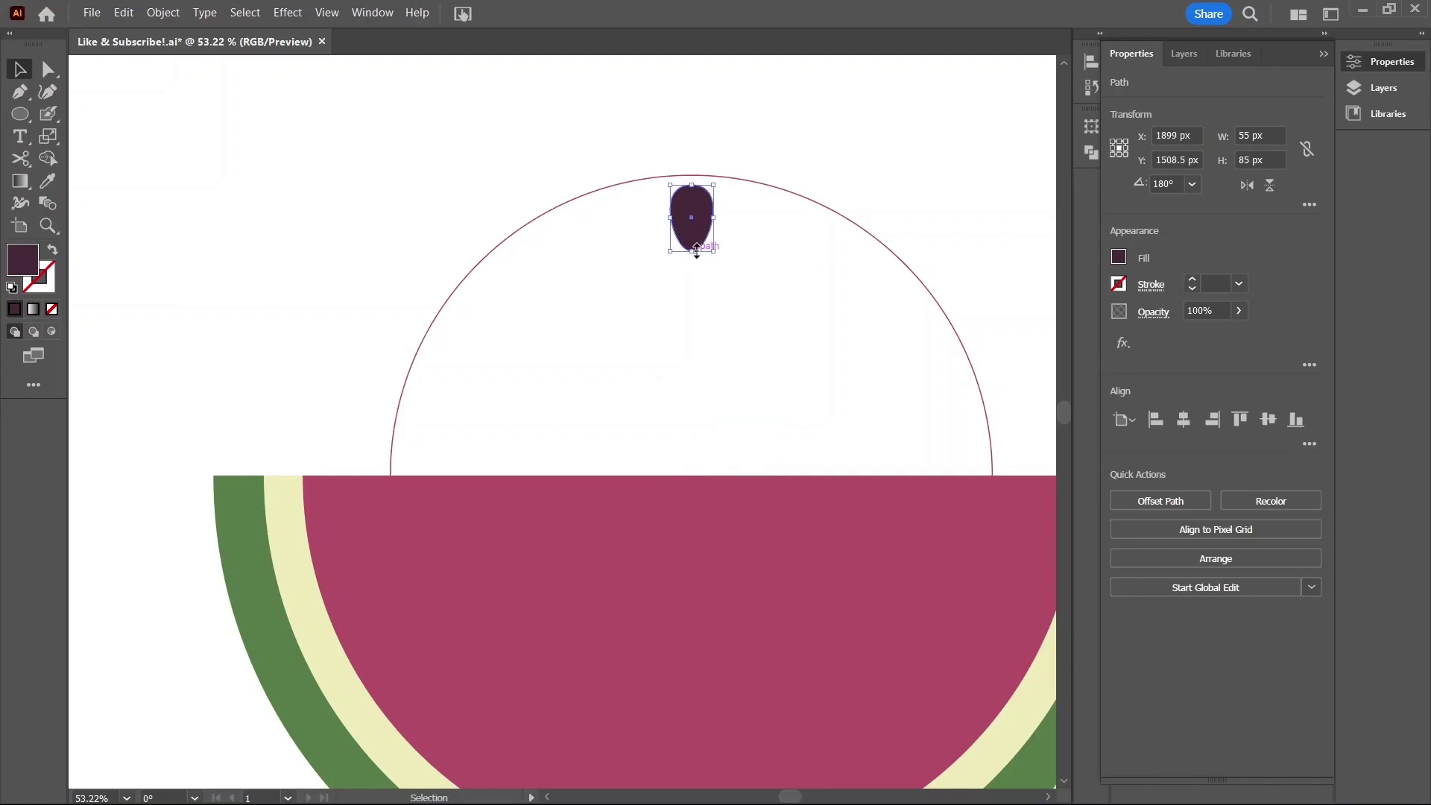
# Create a copy of the seed rotated by 360/16 degrees about the unfilled circle's centre.
pyautogui.press('r')
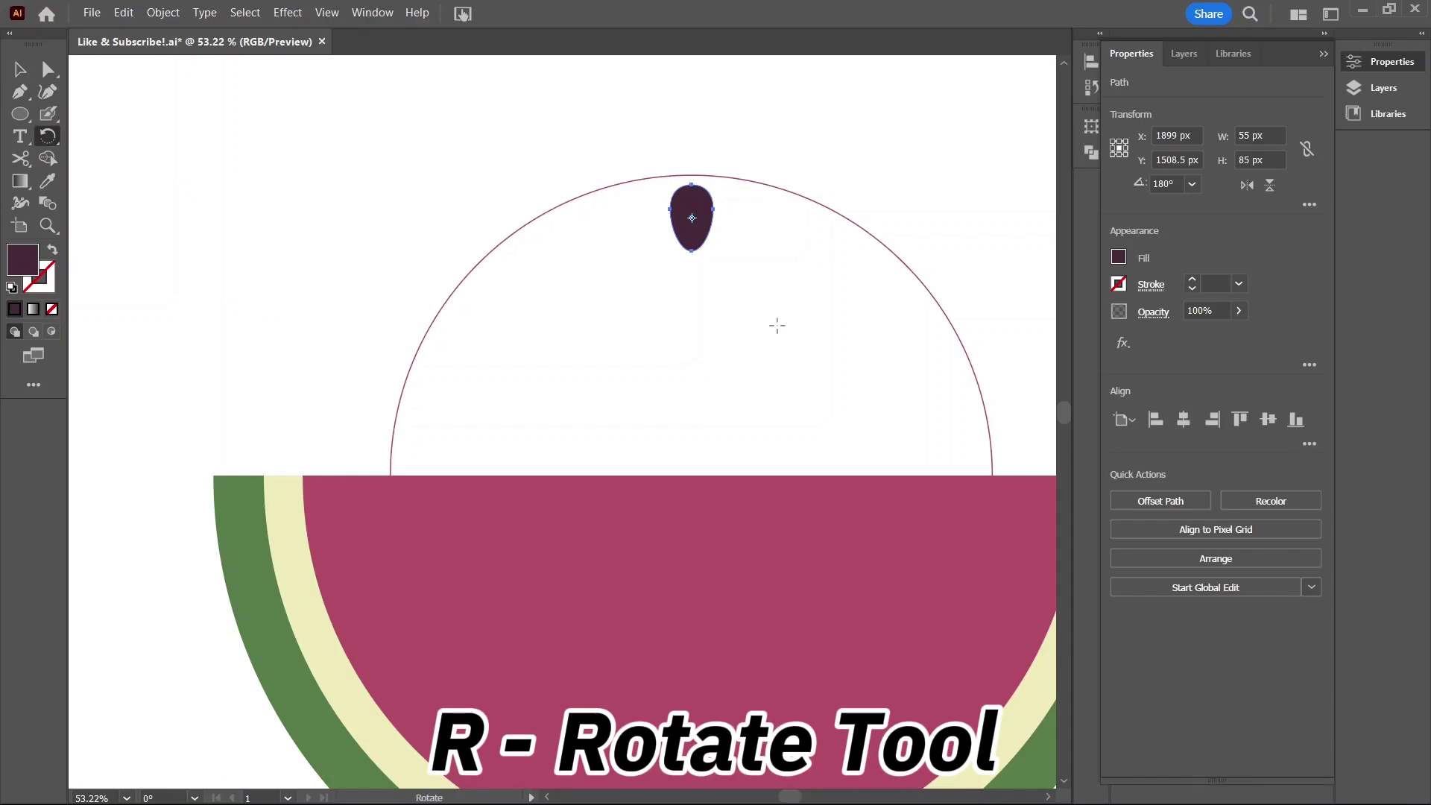
pyautogui.keyDown('alt'); pyautogui.click(693, 474); pyautogui.keyUp('alt')
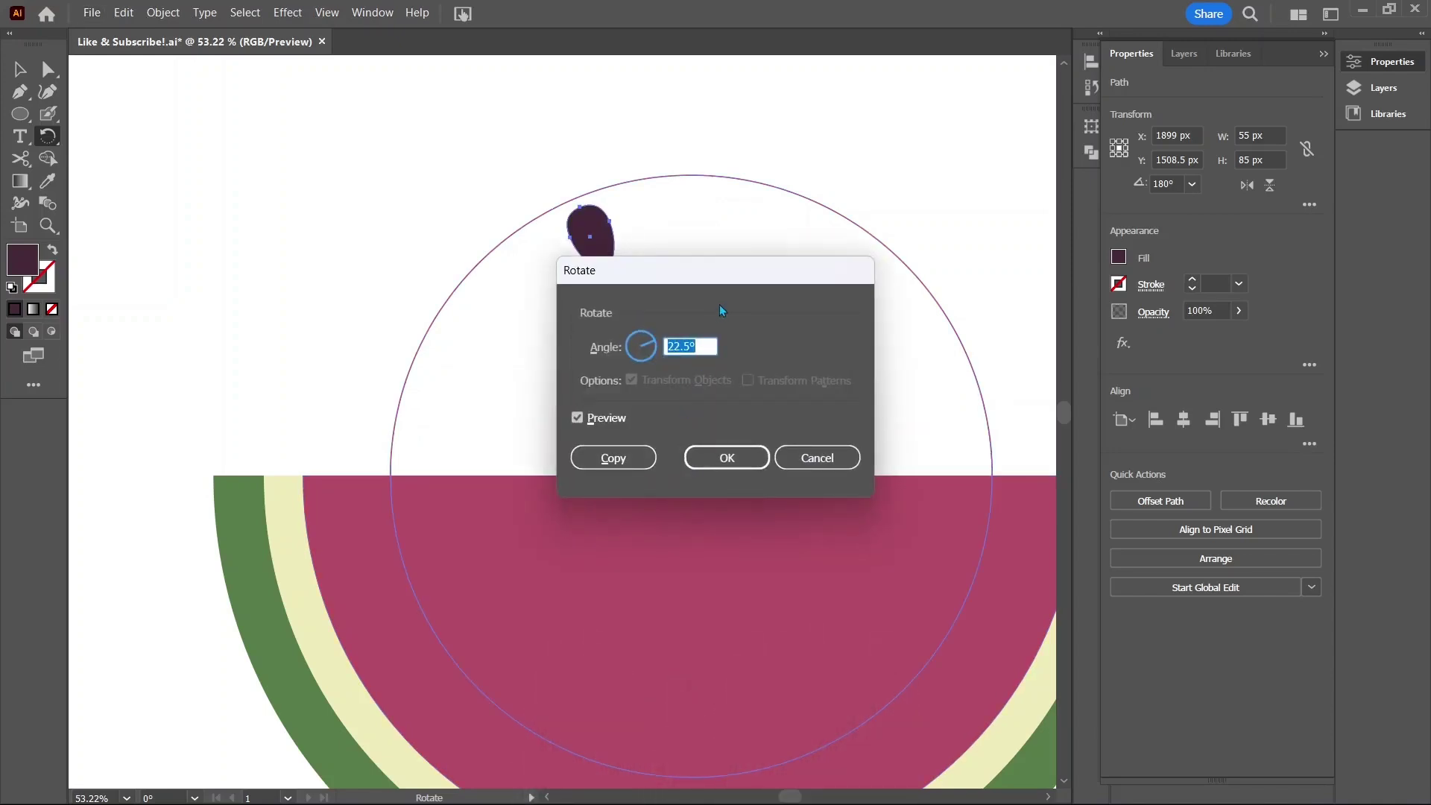
pyautogui.write('360/16')
pyautogui.click(601, 455)
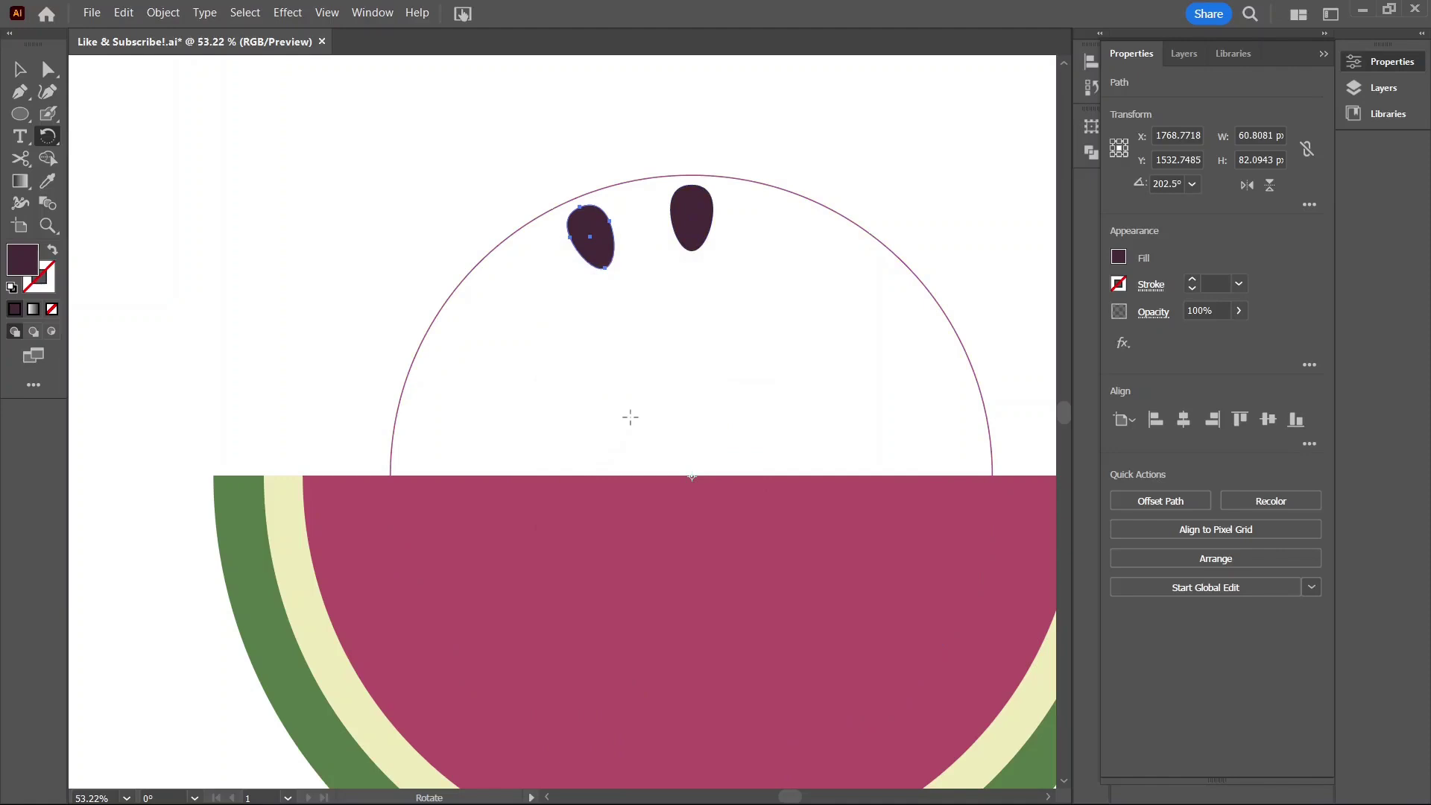
# Repeat the rotated copy until 16 evenly spaced seeds form a complete ring inside the circle.
pyautogui.hotkey('ctrl', 'd')
pyautogui.hotkey('ctrl', 'd')
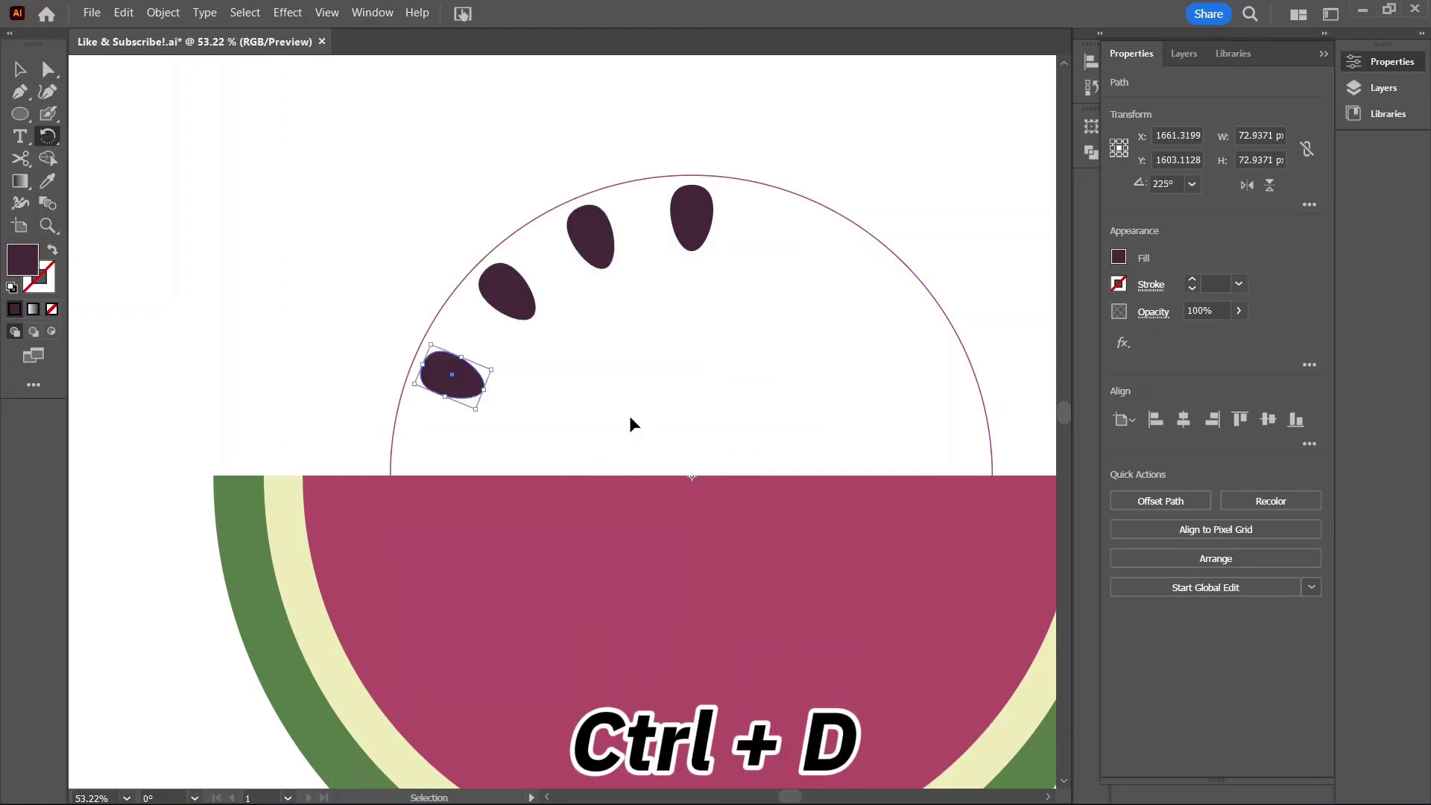
pyautogui.hotkey('ctrl', 'd')
pyautogui.hotkey('ctrl', 'd')
pyautogui.hotkey('ctrl', 'd')
pyautogui.hotkey('ctrl', 'd')
pyautogui.hotkey('ctrl', 'd')
pyautogui.hotkey('ctrl', 'd')
pyautogui.hotkey('ctrl', 'd')
pyautogui.hotkey('ctrl', 'd')
pyautogui.hotkey('ctrl', 'd')
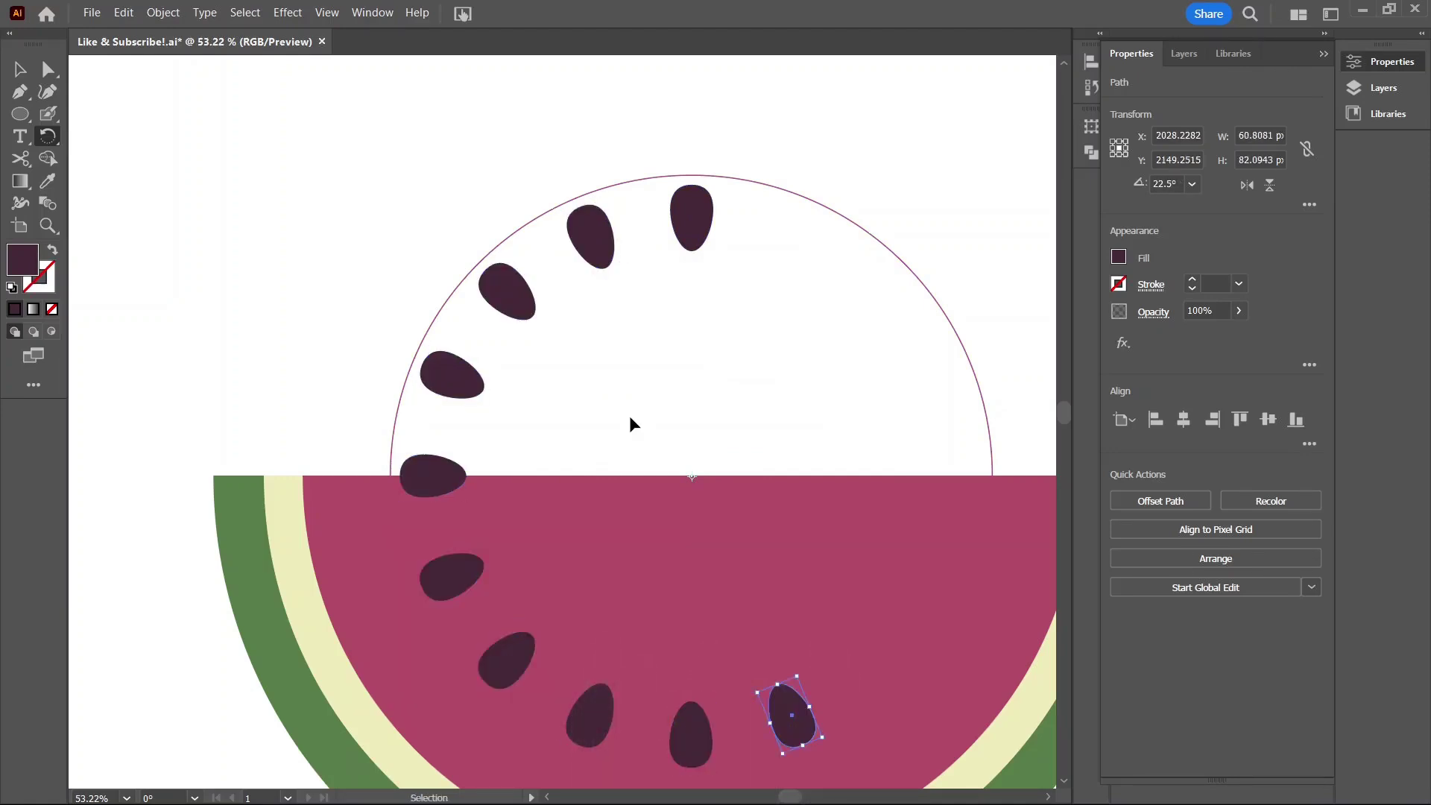
pyautogui.hotkey('ctrl', 'd')
pyautogui.hotkey('ctrl', 'd')
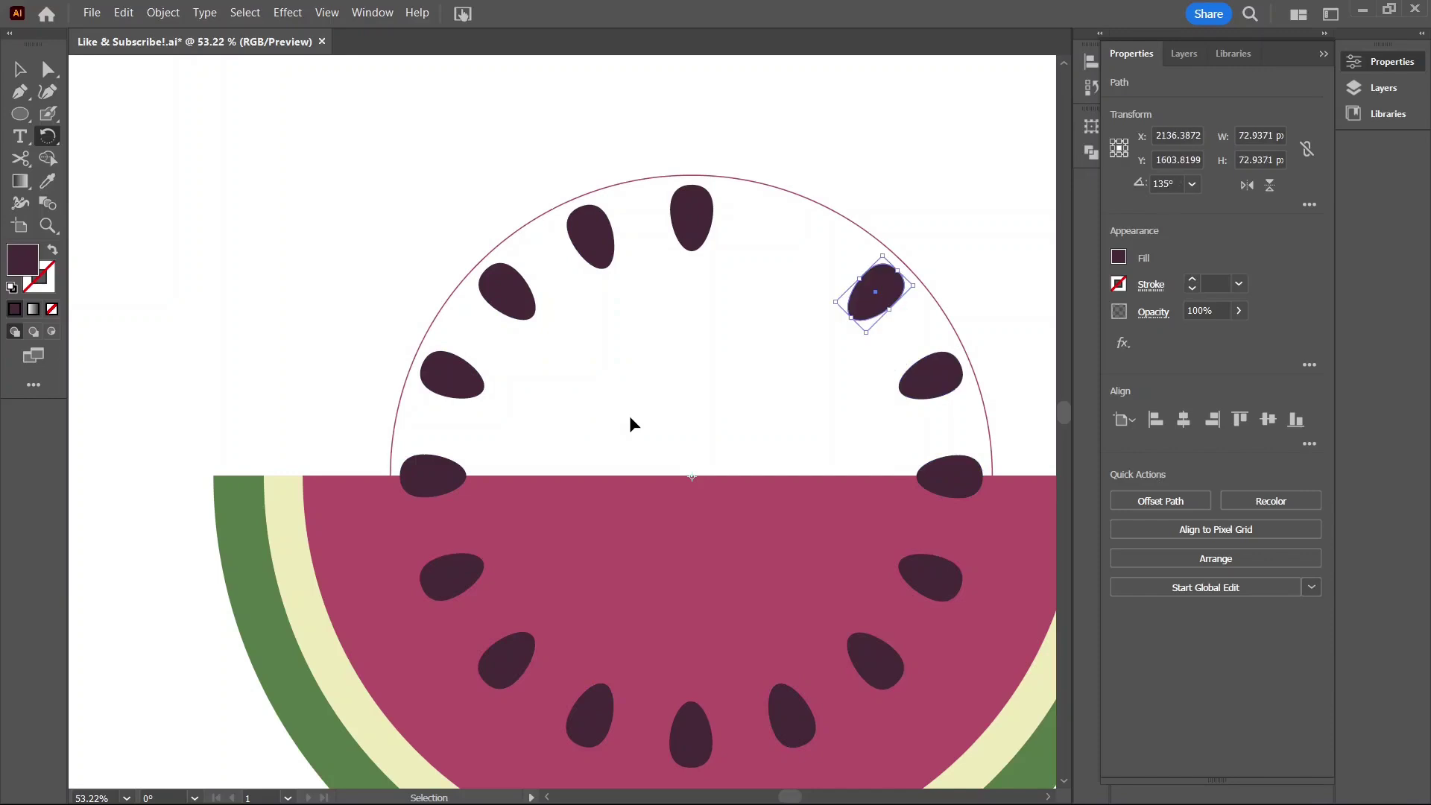
pyautogui.hotkey('ctrl', 'd')
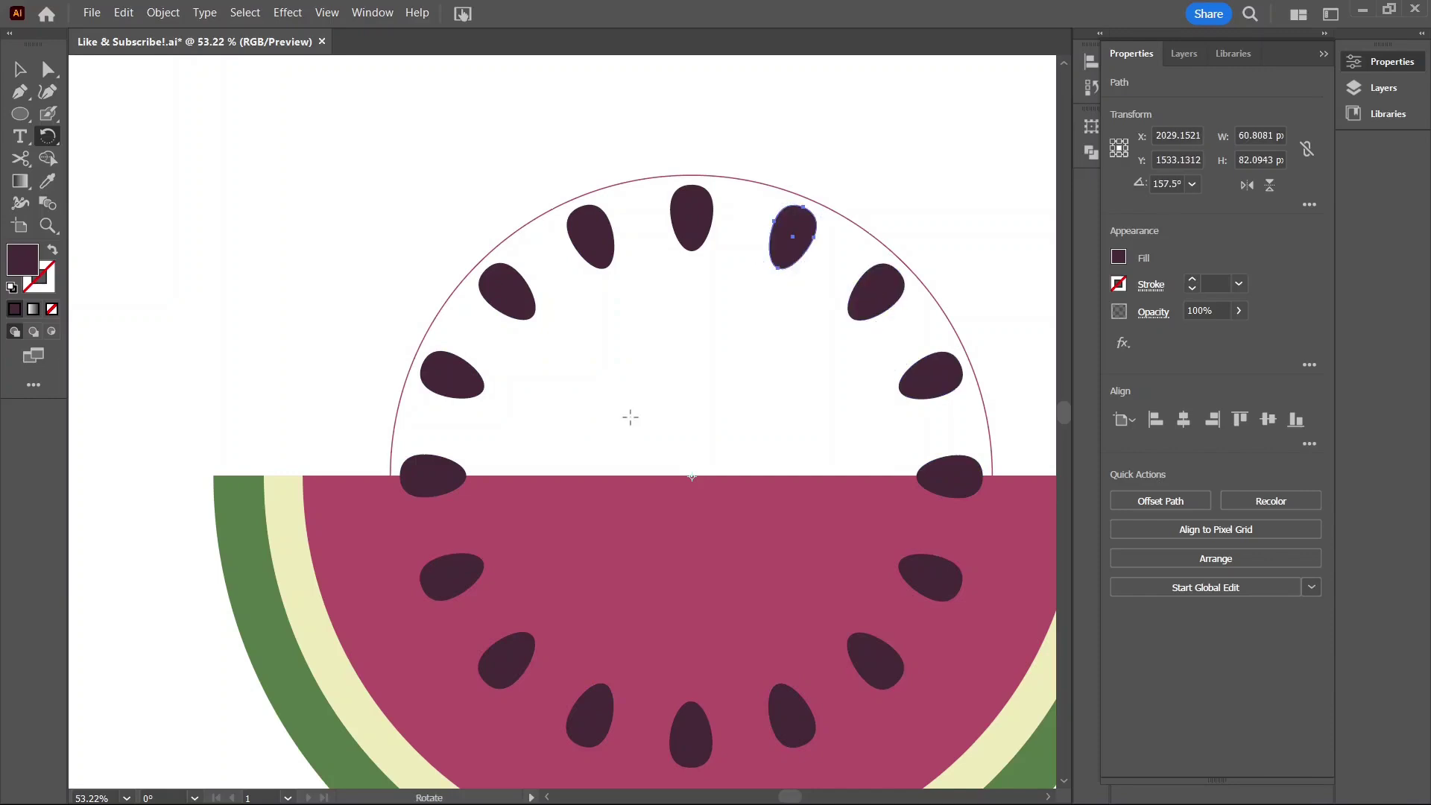
# Delete the seeds and the circle outline that lie above the slice's flat edge.
pyautogui.moveTo(652, 421); pyautogui.dragTo(575, 405)
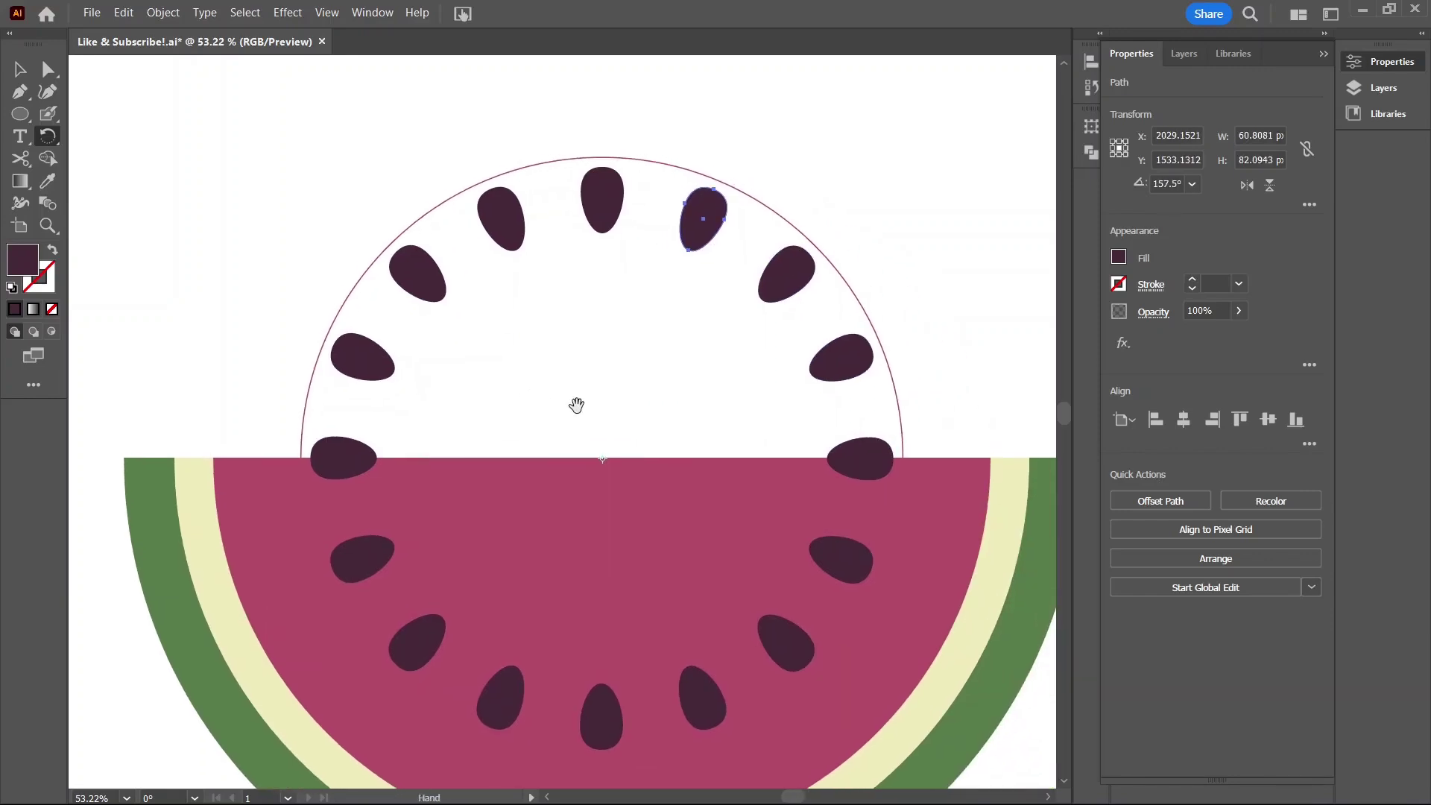
pyautogui.press('a')
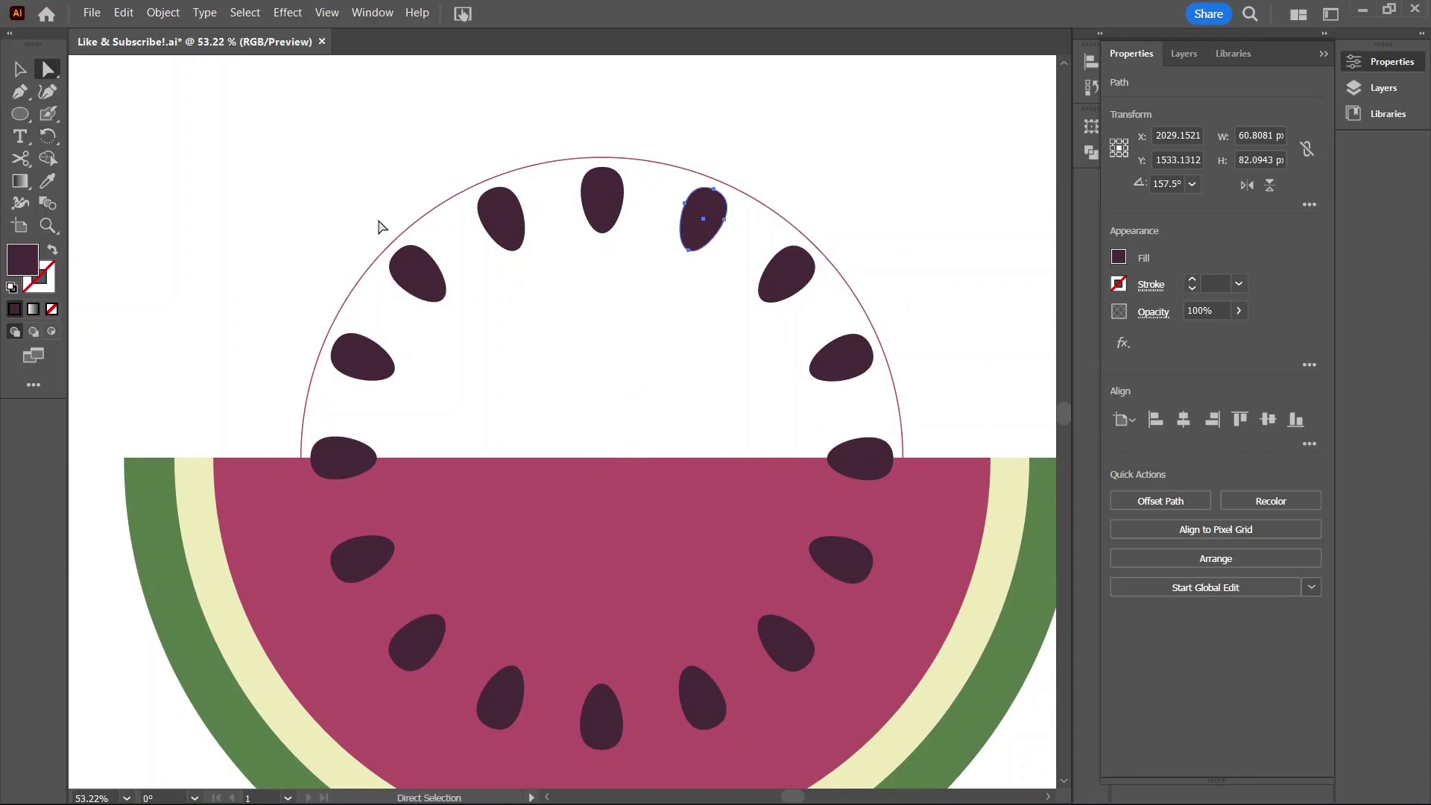
pyautogui.moveTo(208, 125); pyautogui.dragTo(971, 409)
pyautogui.press('Delete')
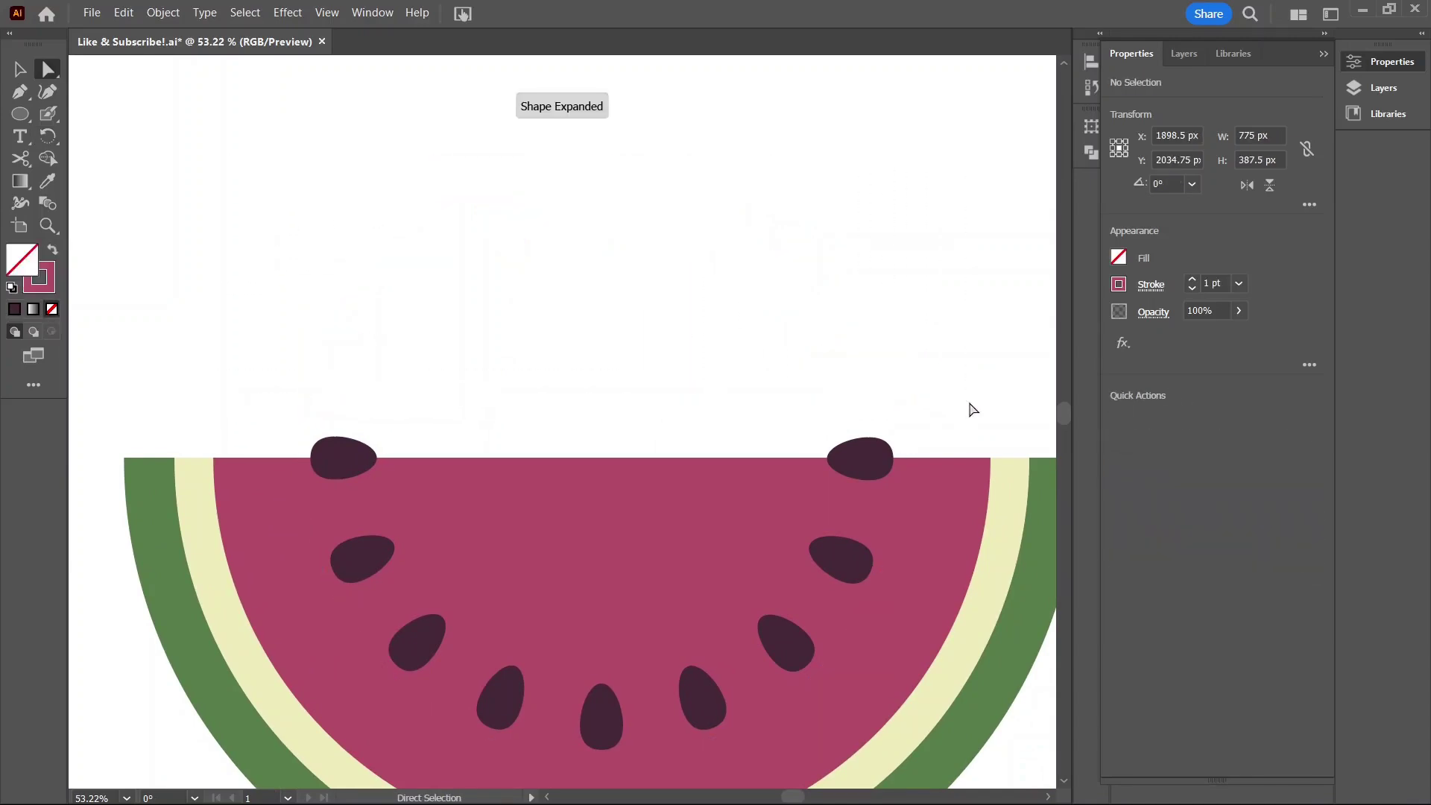
# Delete the two seeds that straddle the slice's flat edge.
pyautogui.click(330, 456)
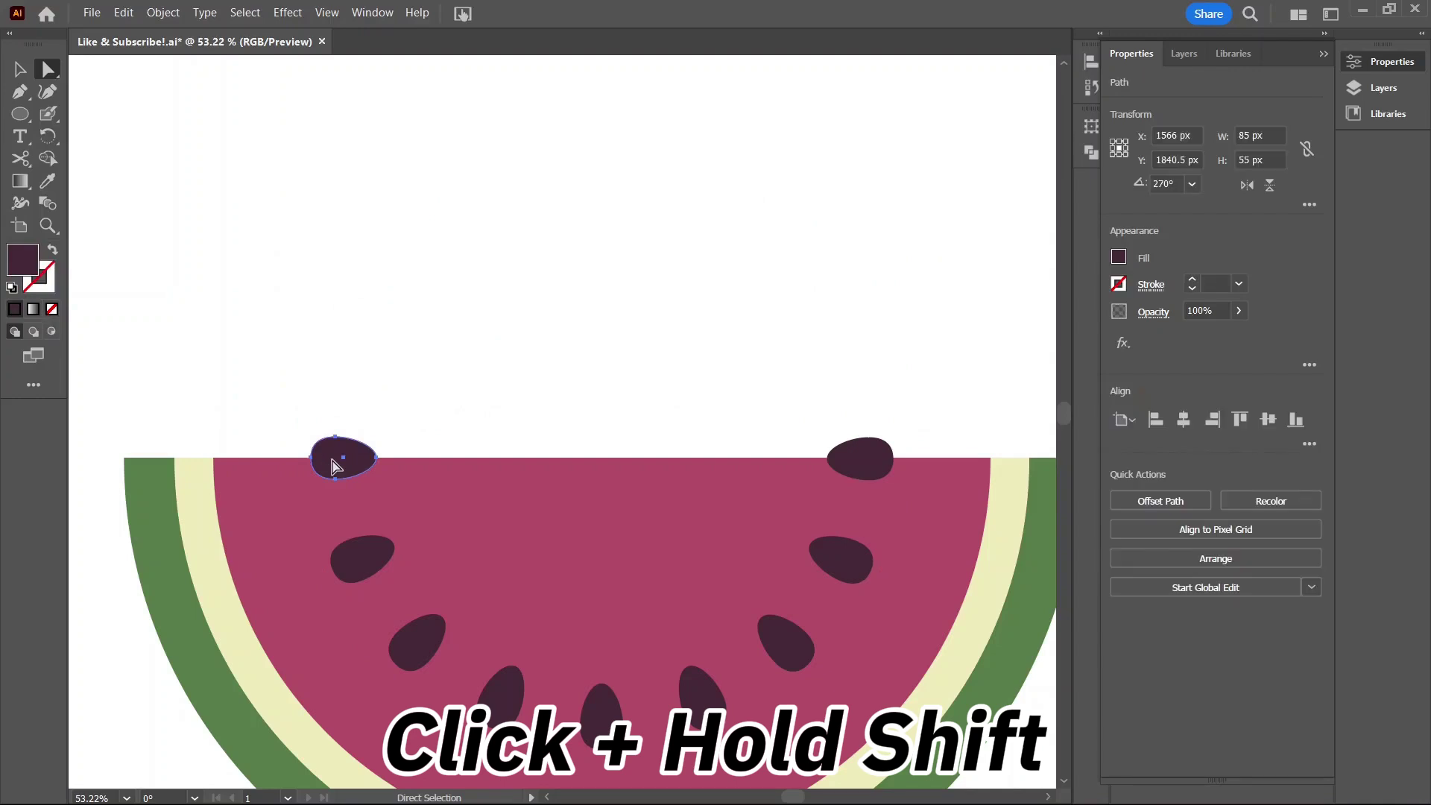
pyautogui.keyDown('shift'); pyautogui.click(842, 456); pyautogui.keyUp('shift')
pyautogui.keyDown('shift'); pyautogui.click(845, 456); pyautogui.keyUp('shift')
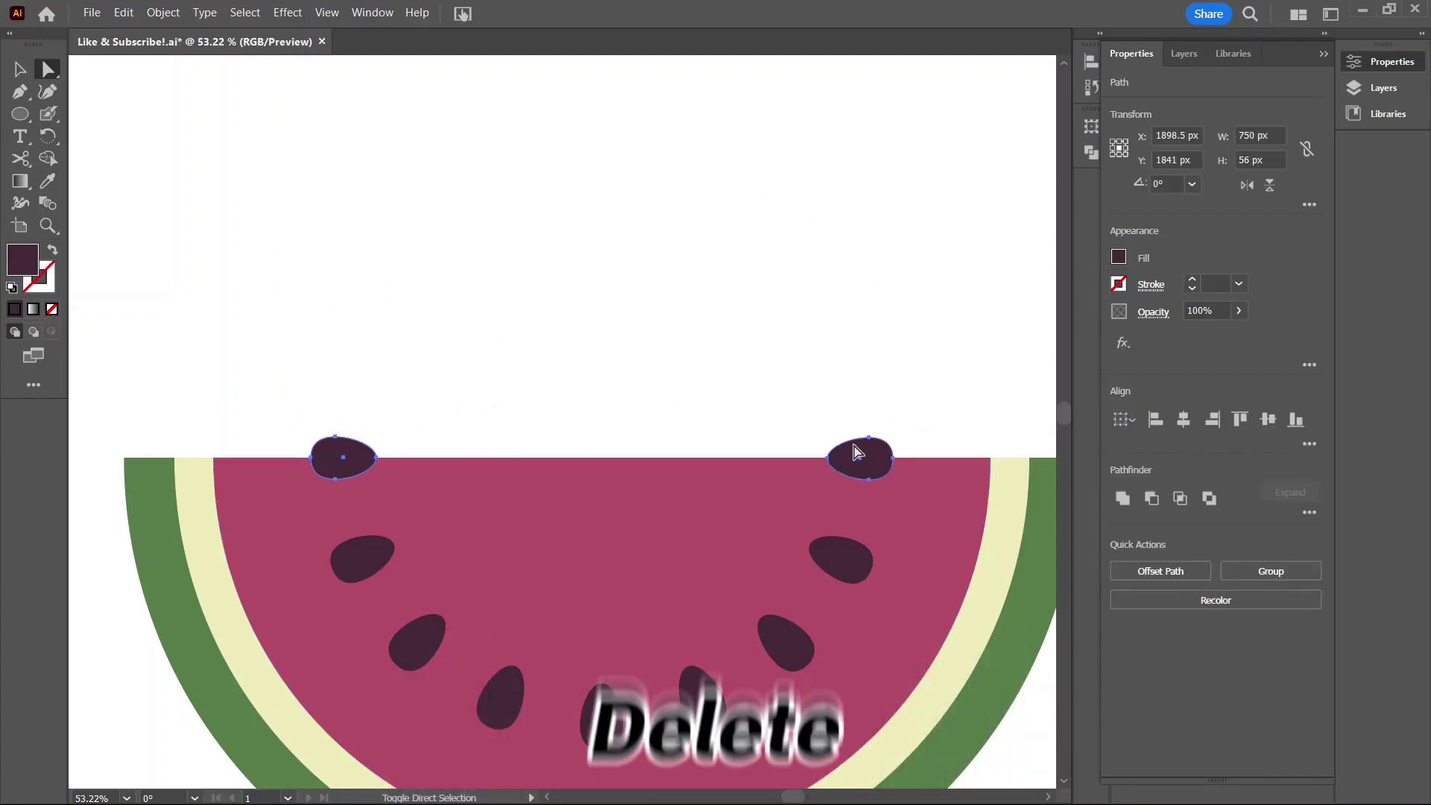
pyautogui.press('Delete')
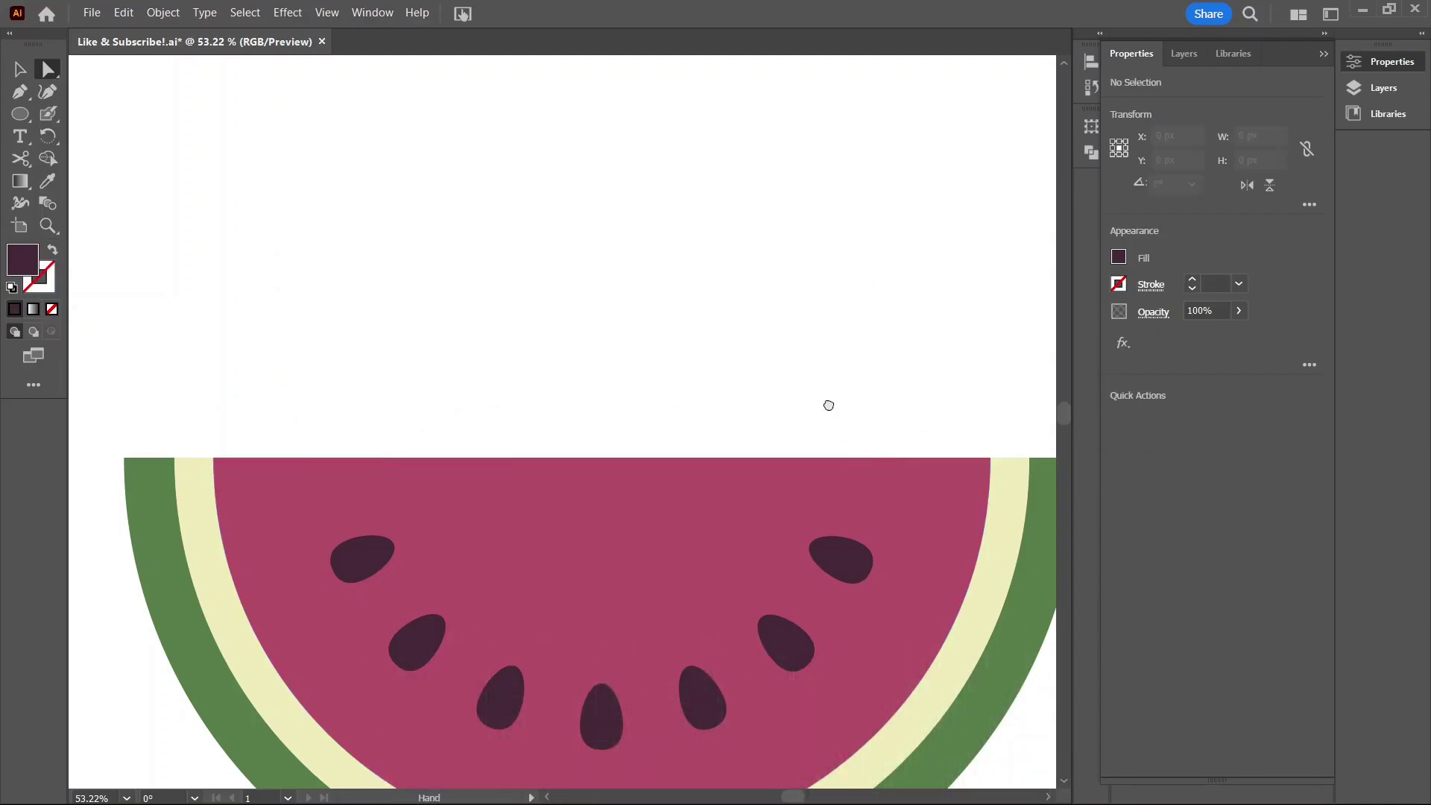
pyautogui.moveTo(827, 402); pyautogui.dragTo(775, 278)
pyautogui.press('z')
pyautogui.moveTo(719, 423); pyautogui.dragTo(611, 377)
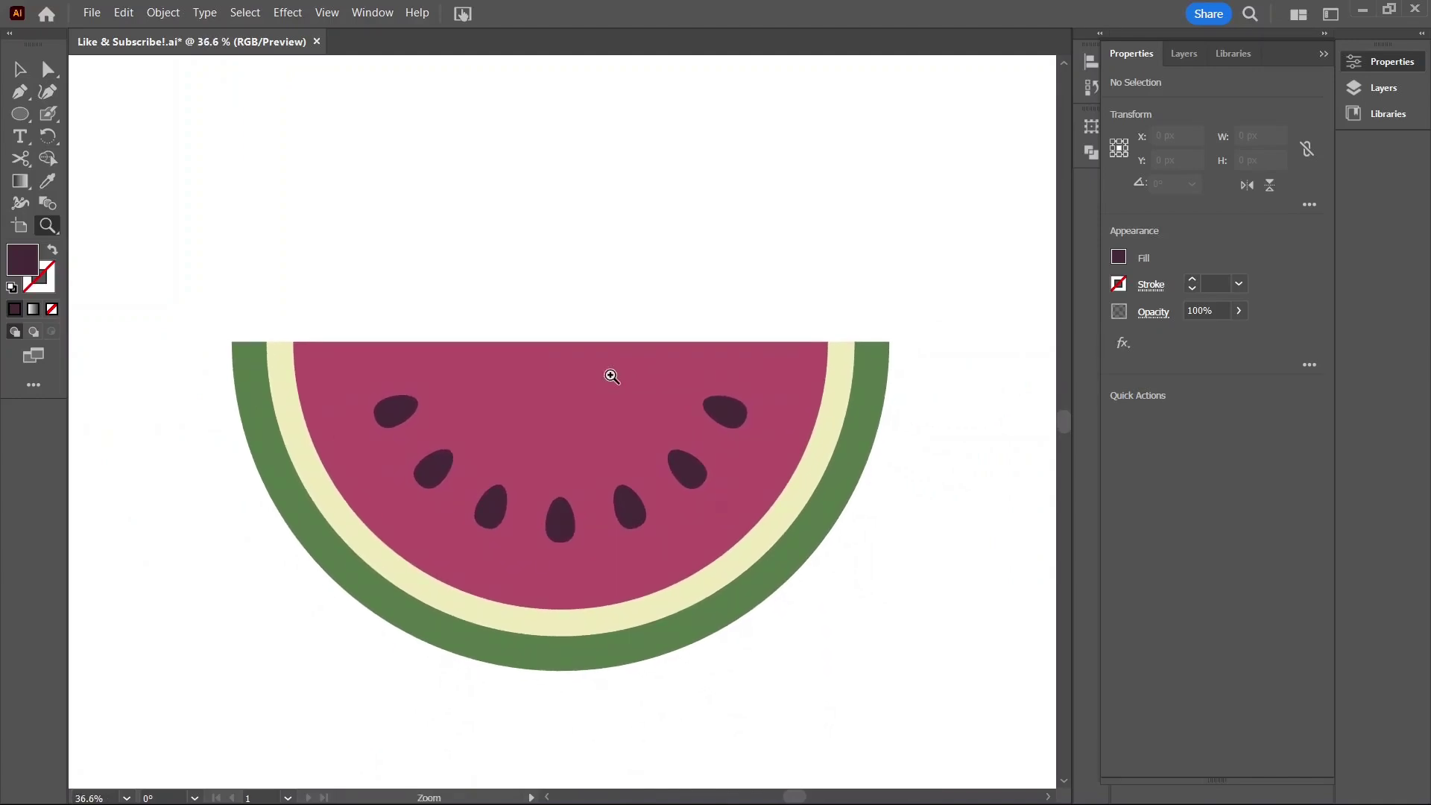